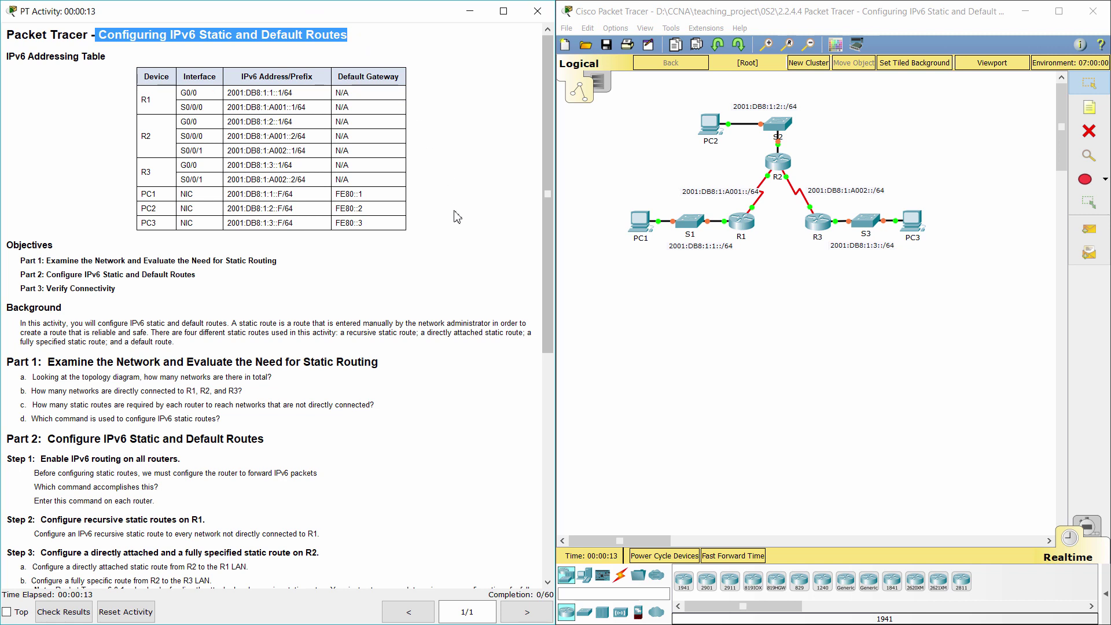
# Read through the Background and the Part 1 questions about networks and static routes
pyautogui.click(457, 217)
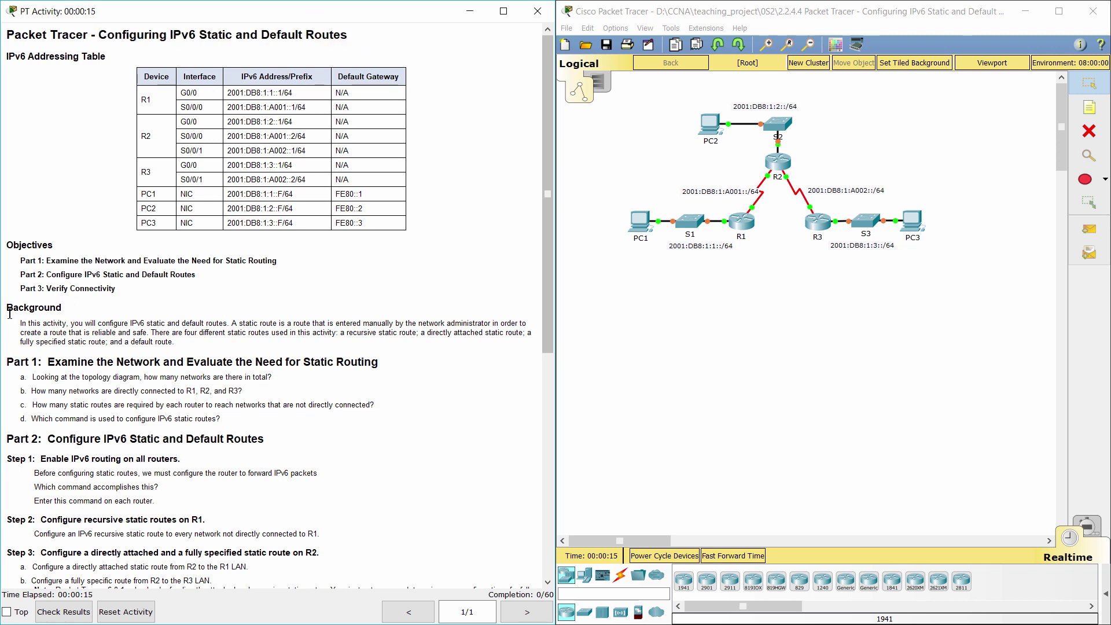
pyautogui.moveTo(16, 323); pyautogui.dragTo(178, 344)
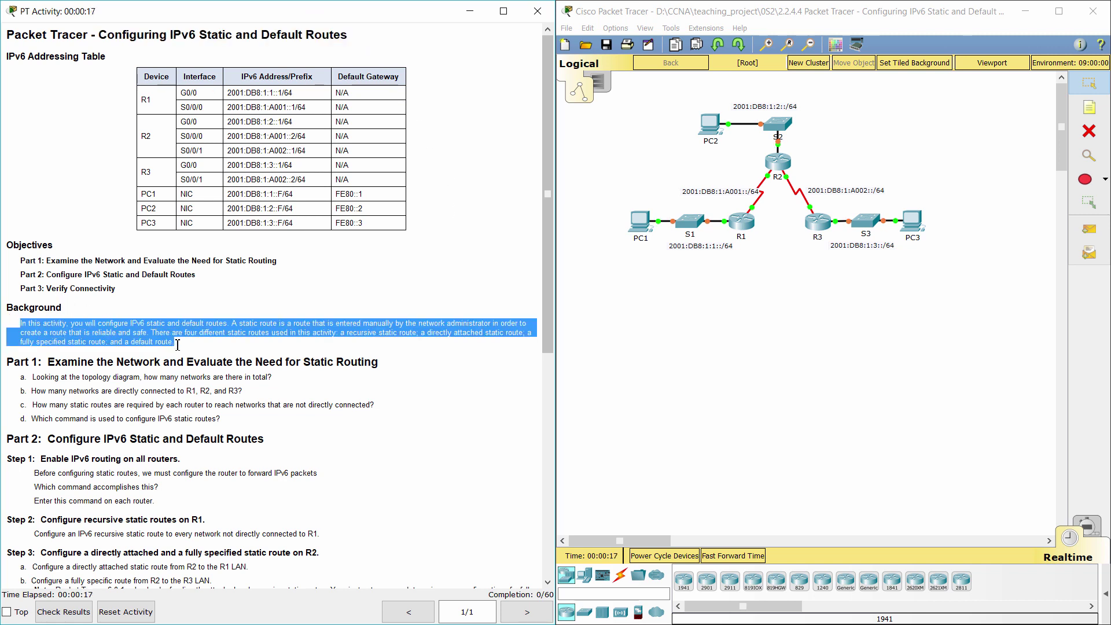
pyautogui.click(412, 367)
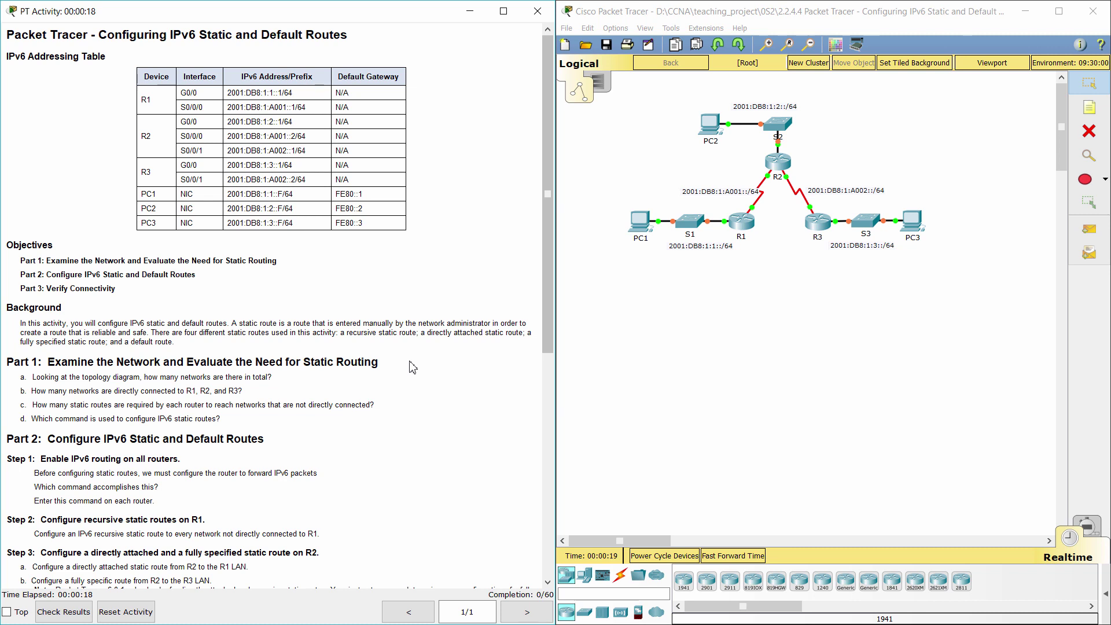
pyautogui.moveTo(5, 358); pyautogui.dragTo(384, 353)
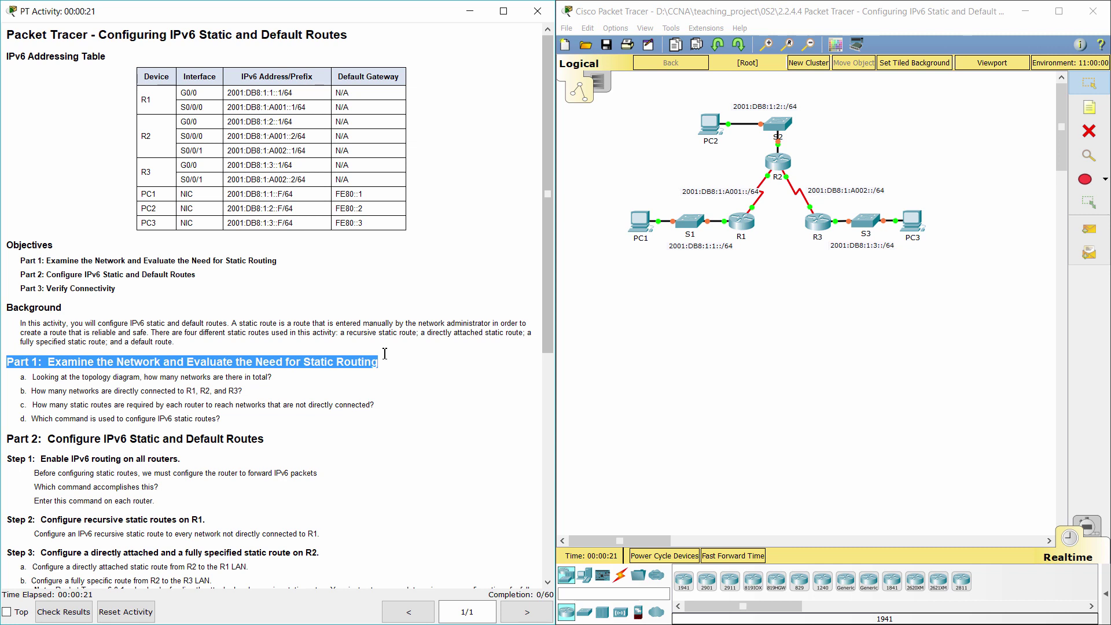
pyautogui.click(381, 394)
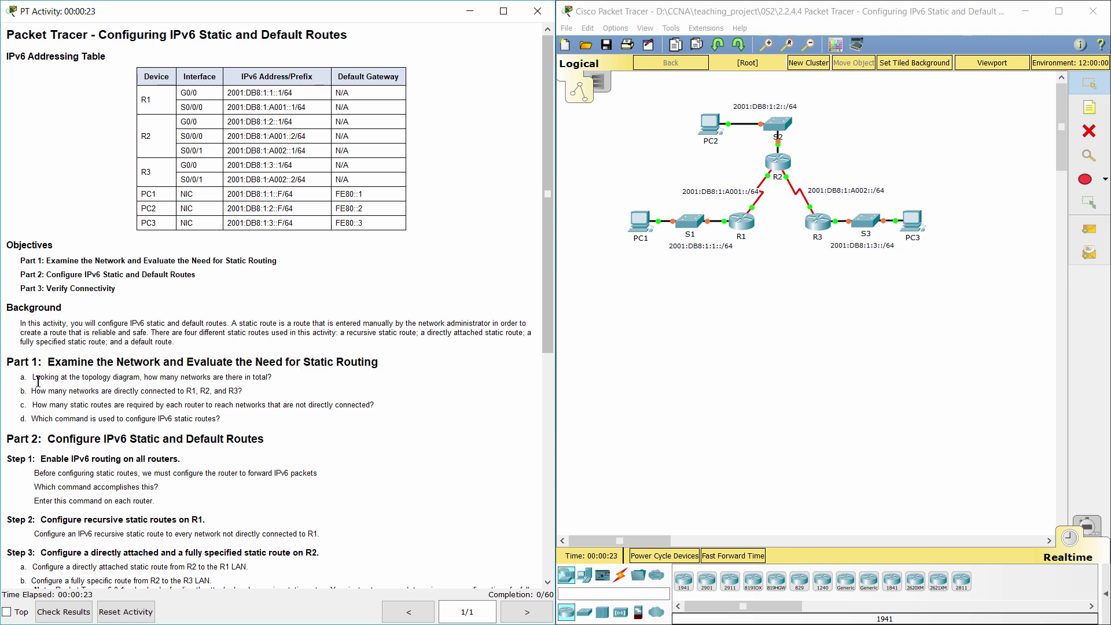
pyautogui.moveTo(21, 379); pyautogui.dragTo(288, 379)
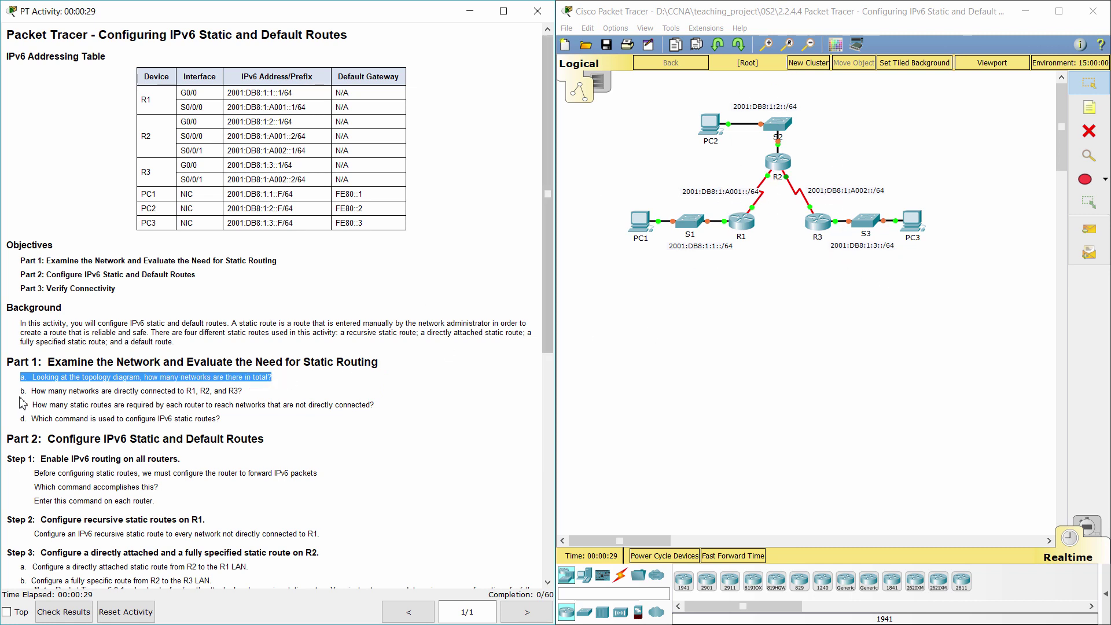
pyautogui.moveTo(24, 392); pyautogui.dragTo(257, 392)
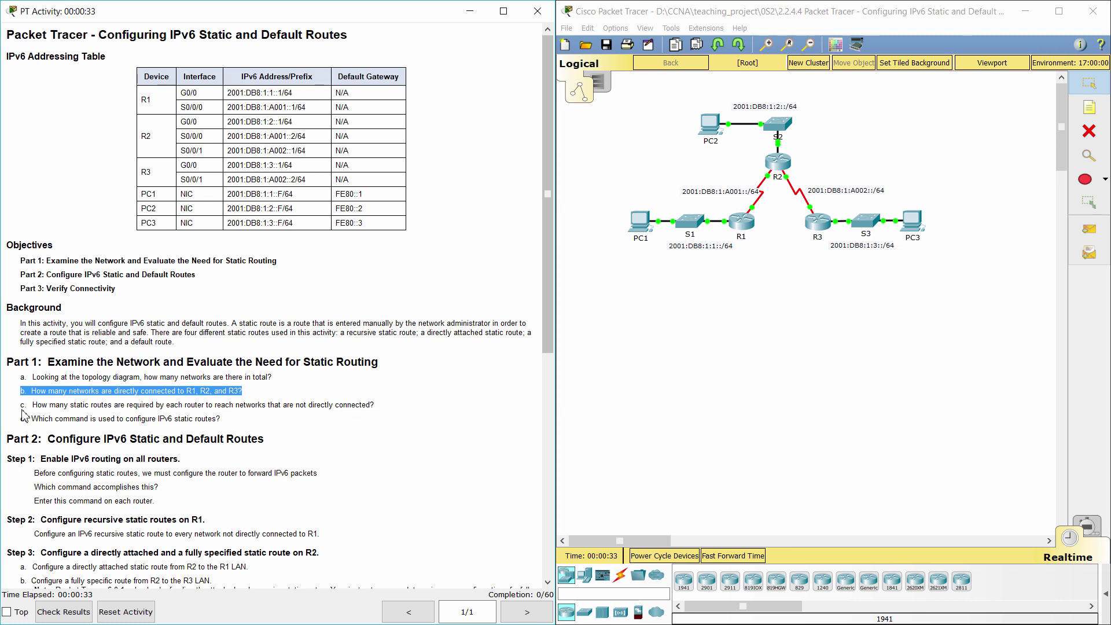
pyautogui.moveTo(20, 405); pyautogui.dragTo(384, 406)
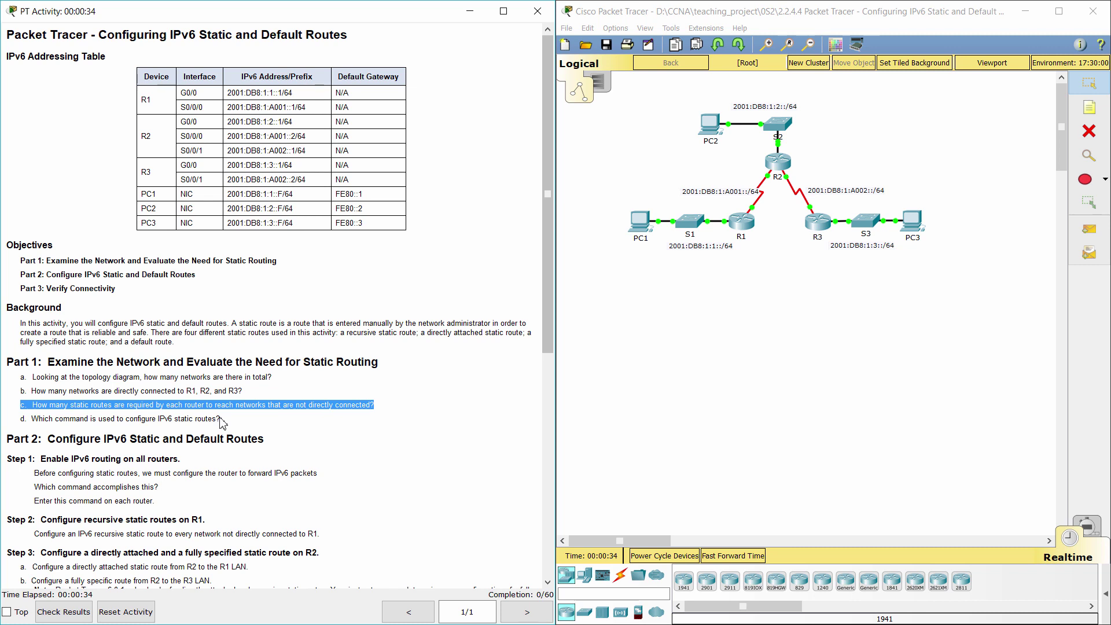
pyautogui.moveTo(12, 425); pyautogui.dragTo(221, 419)
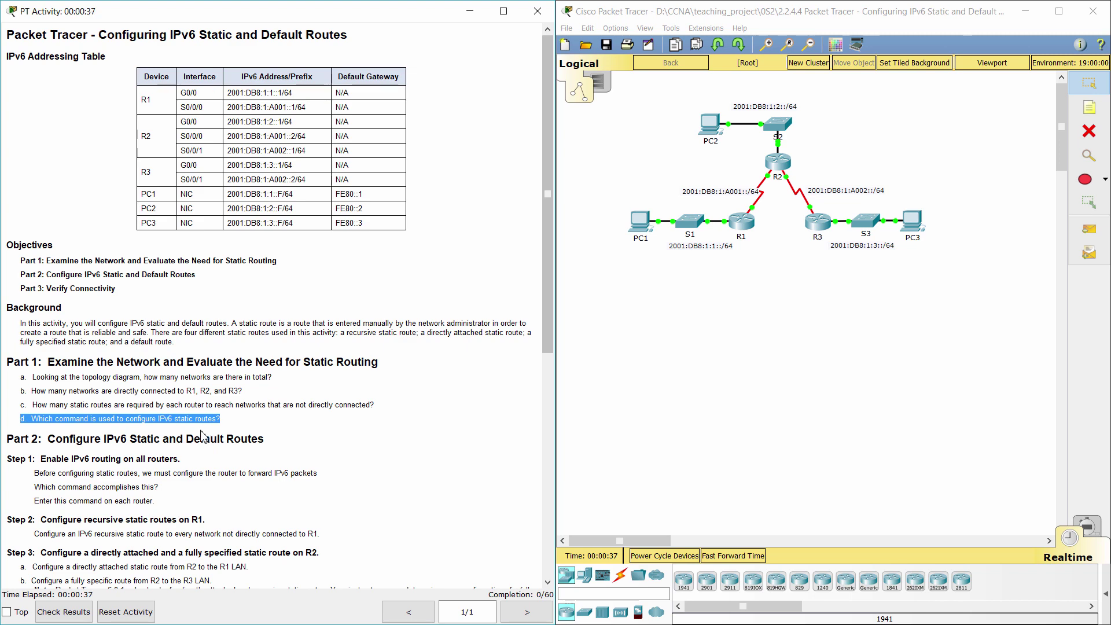
# Read Part 2 Step 1 on enabling IPv6 routing on each router
pyautogui.scroll(-2, 204, 437)
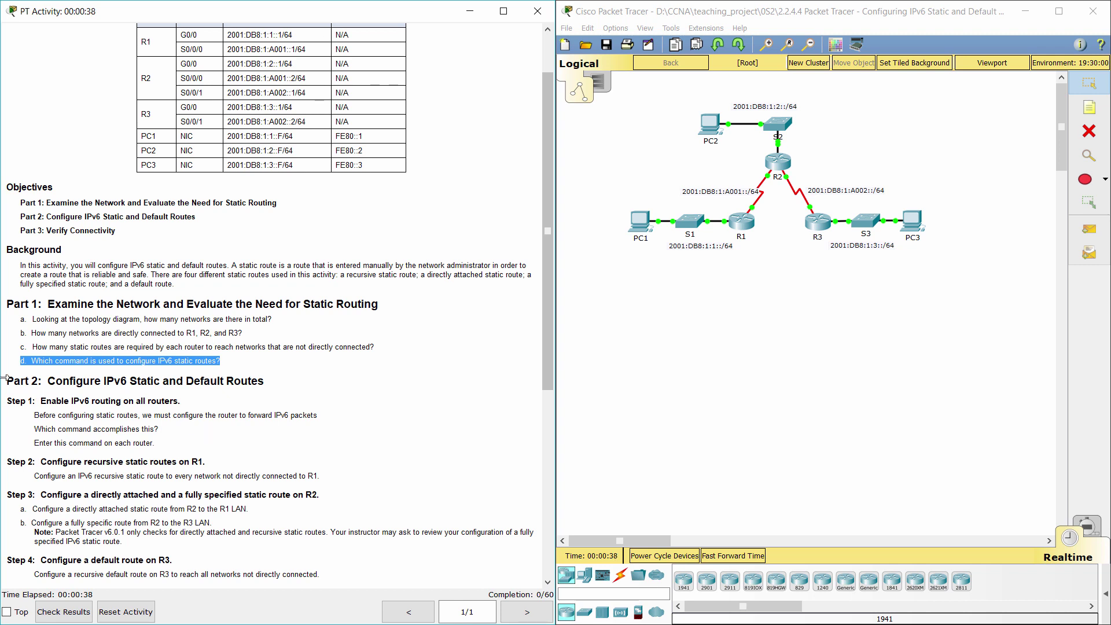
pyautogui.moveTo(9, 385); pyautogui.dragTo(295, 384)
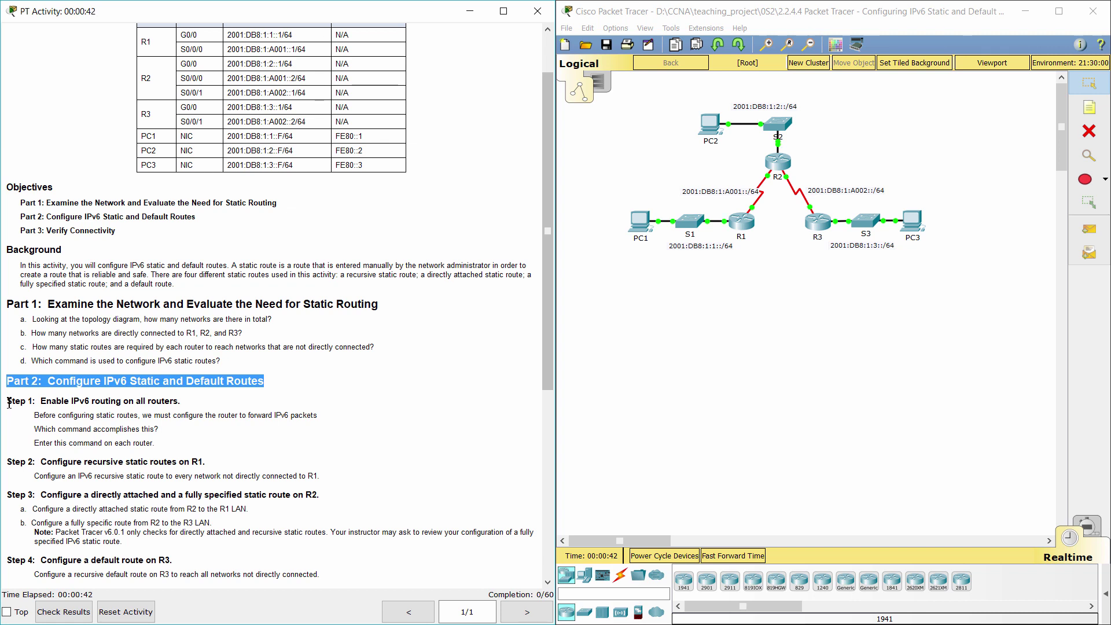
pyautogui.moveTo(9, 404); pyautogui.dragTo(228, 428)
pyautogui.click(206, 412)
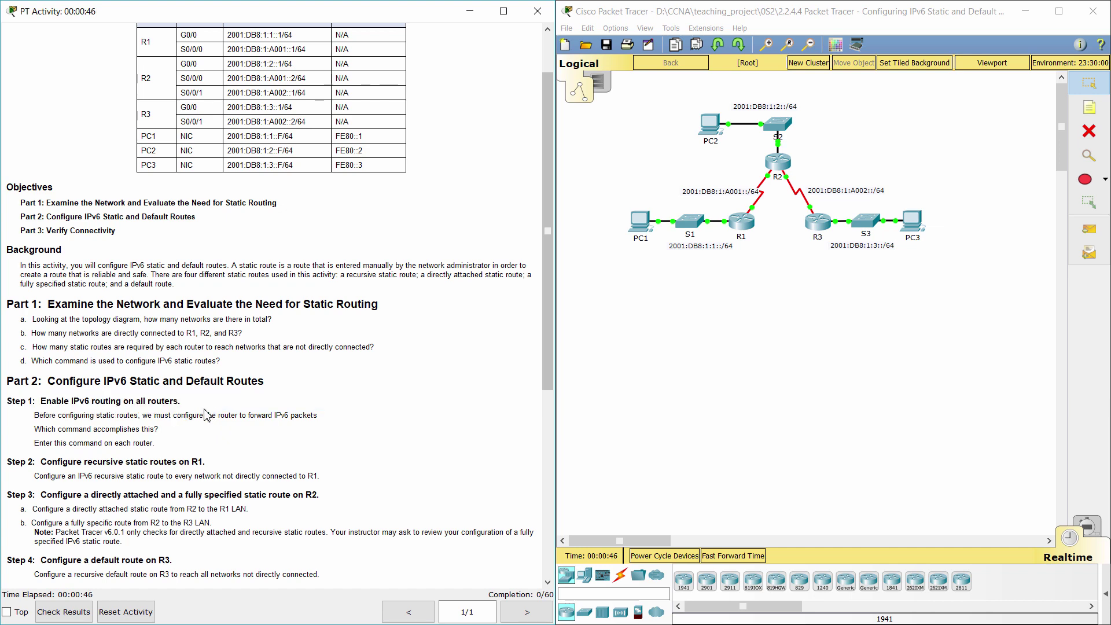
pyautogui.scroll(-1, 207, 449)
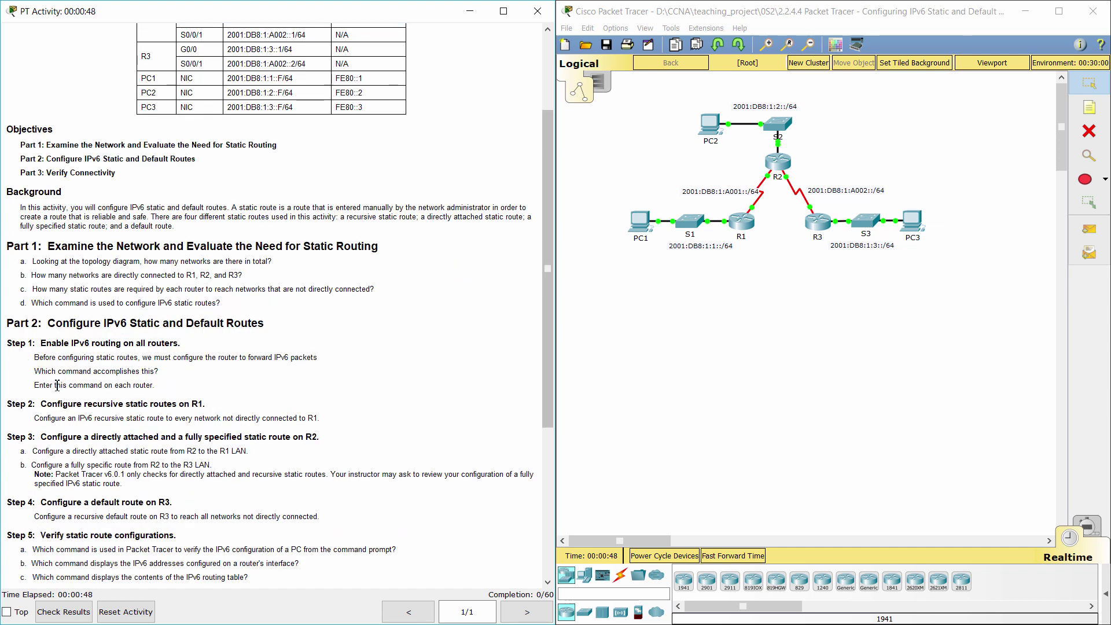
pyautogui.moveTo(33, 371); pyautogui.dragTo(179, 382)
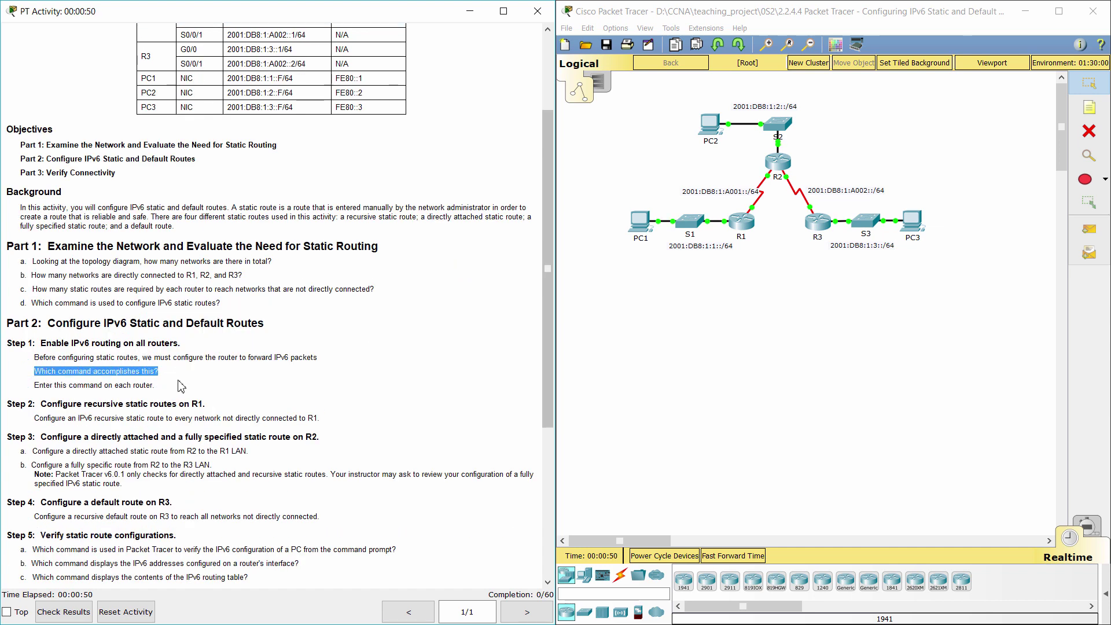
pyautogui.moveTo(35, 386); pyautogui.dragTo(182, 389)
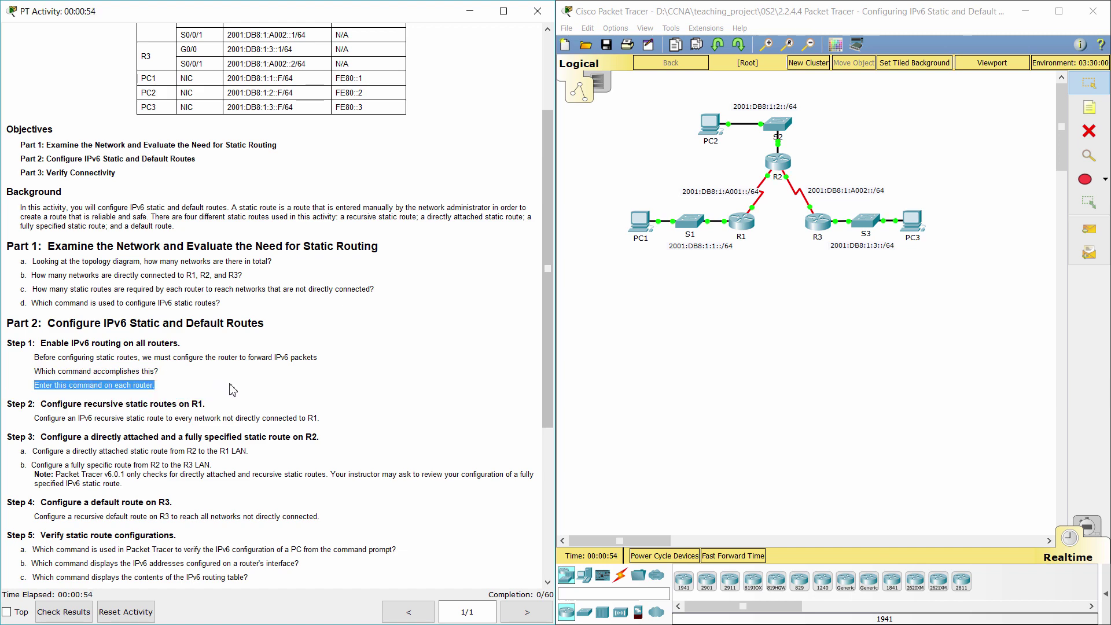
pyautogui.scroll(-1, 232, 389)
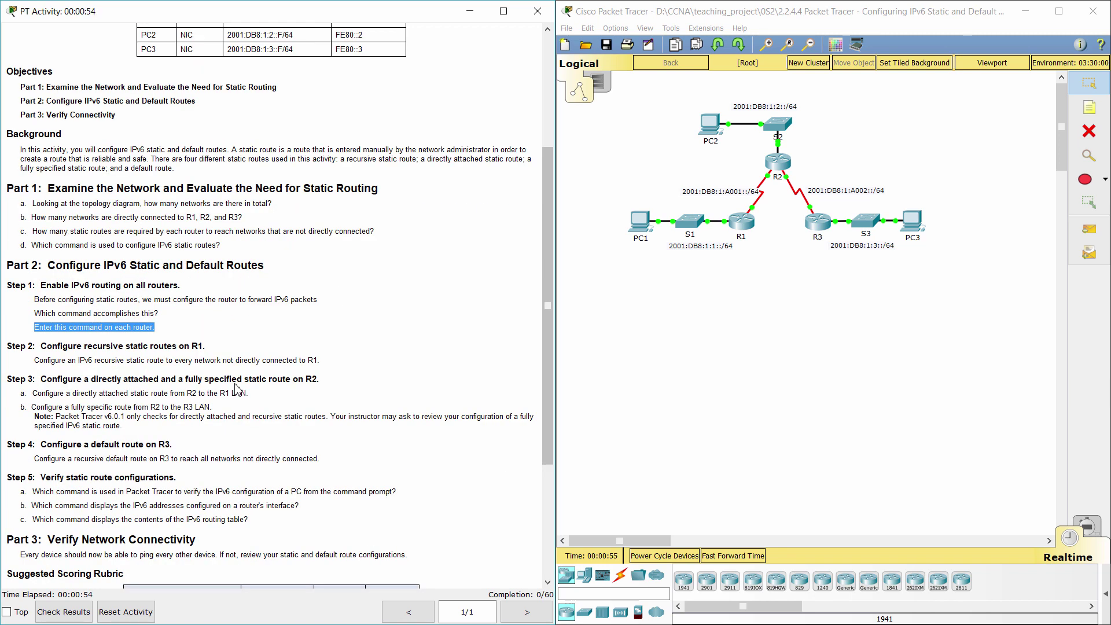
# On R1's CLI, run enable, conf t and ipv6 unicast-routing, then close R1
pyautogui.click(752, 229)
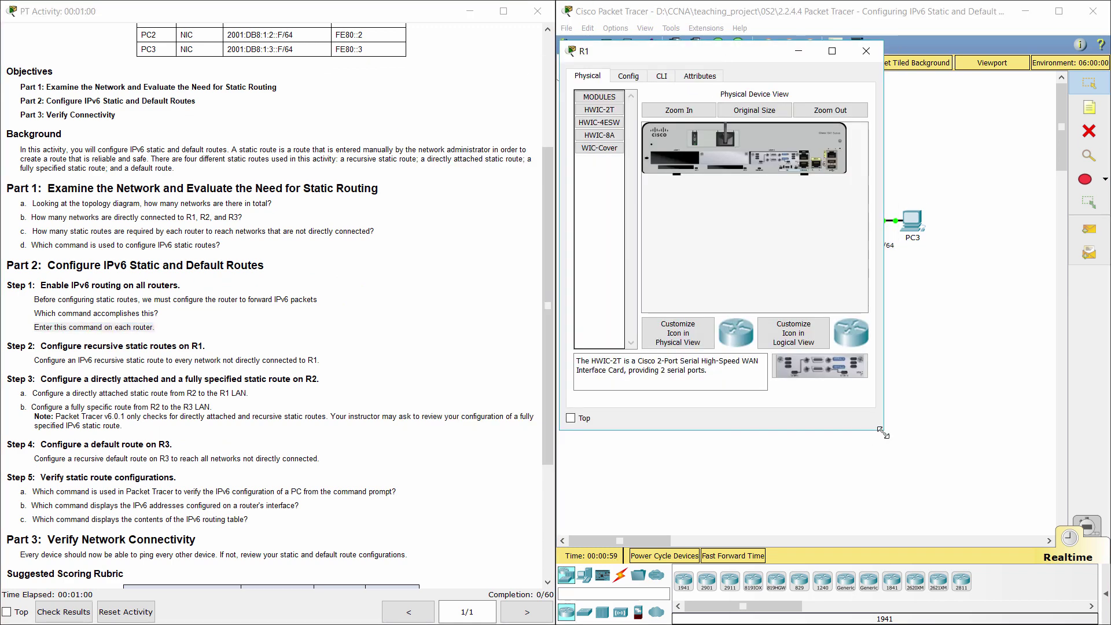
pyautogui.moveTo(883, 431); pyautogui.dragTo(966, 482)
pyautogui.click(662, 75)
pyautogui.press('Return')
pyautogui.press('Return')
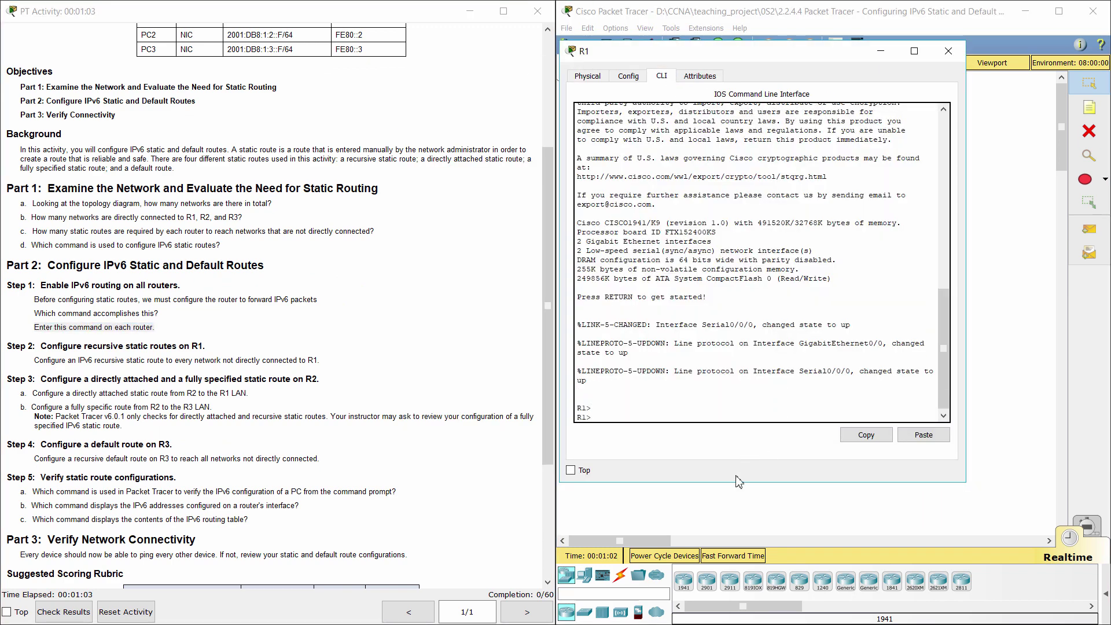
pyautogui.write('ena')
pyautogui.press('Return')
pyautogui.write('conf t')
pyautogui.press('Return')
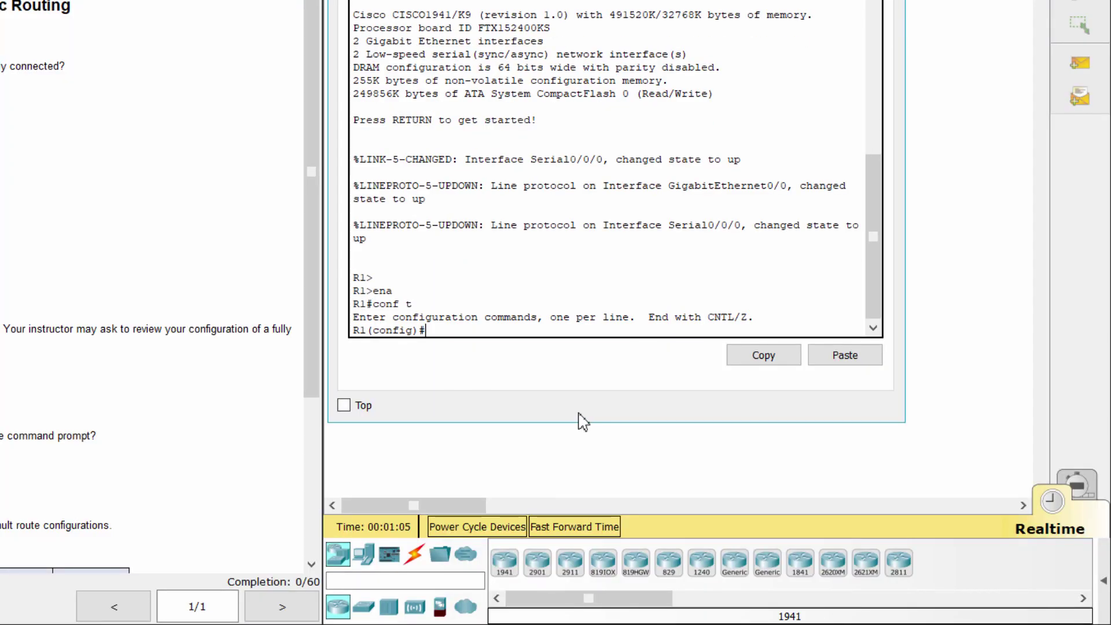
pyautogui.write('ipv6 uniscast')
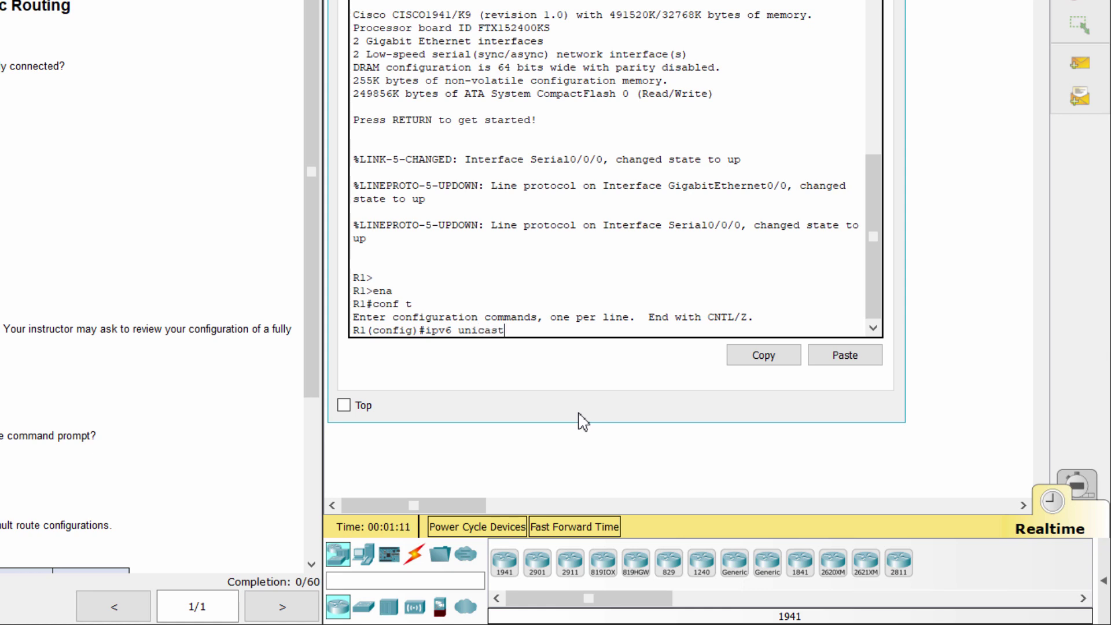
pyautogui.write('-routing')
pyautogui.press('Return')
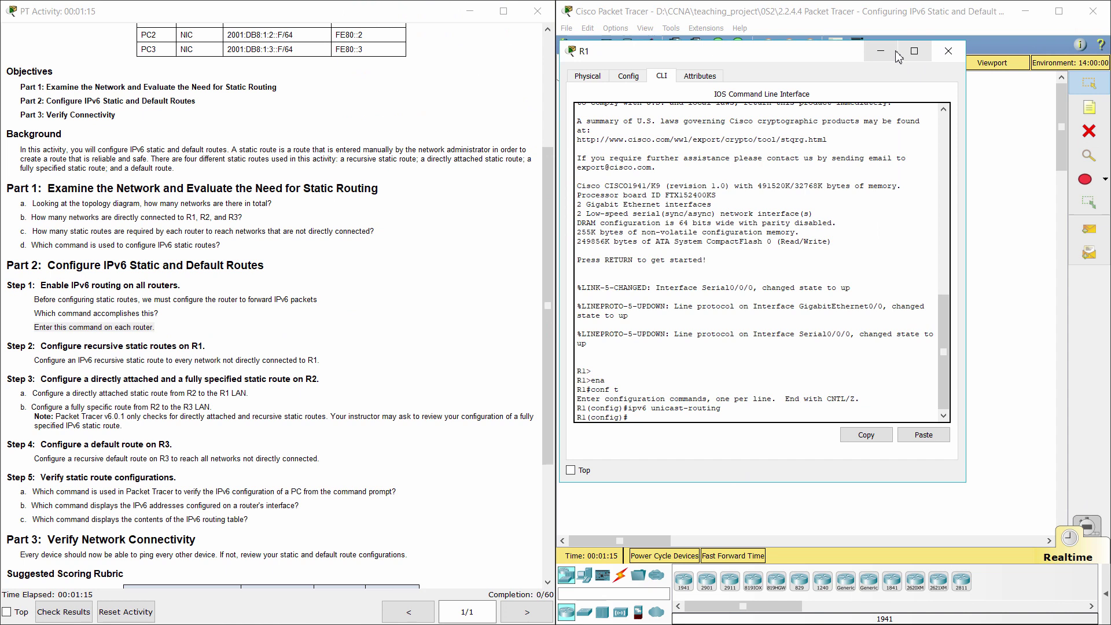
pyautogui.click(954, 51)
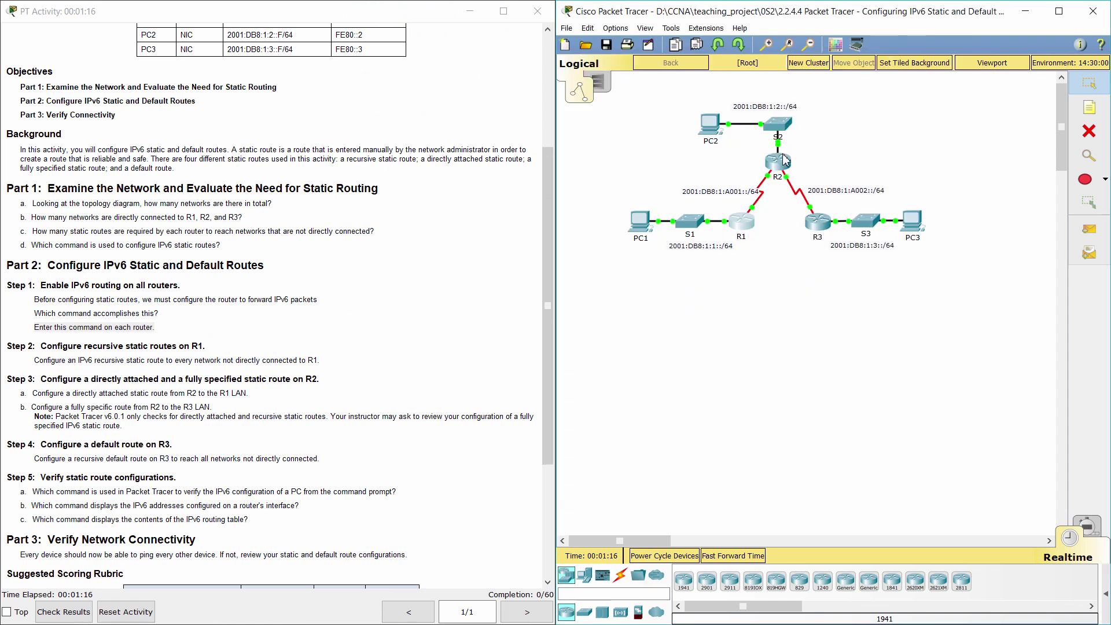
# Run enable, conf t and ipv6 unicast-routing in R2's command line, then close R2
pyautogui.click(778, 162)
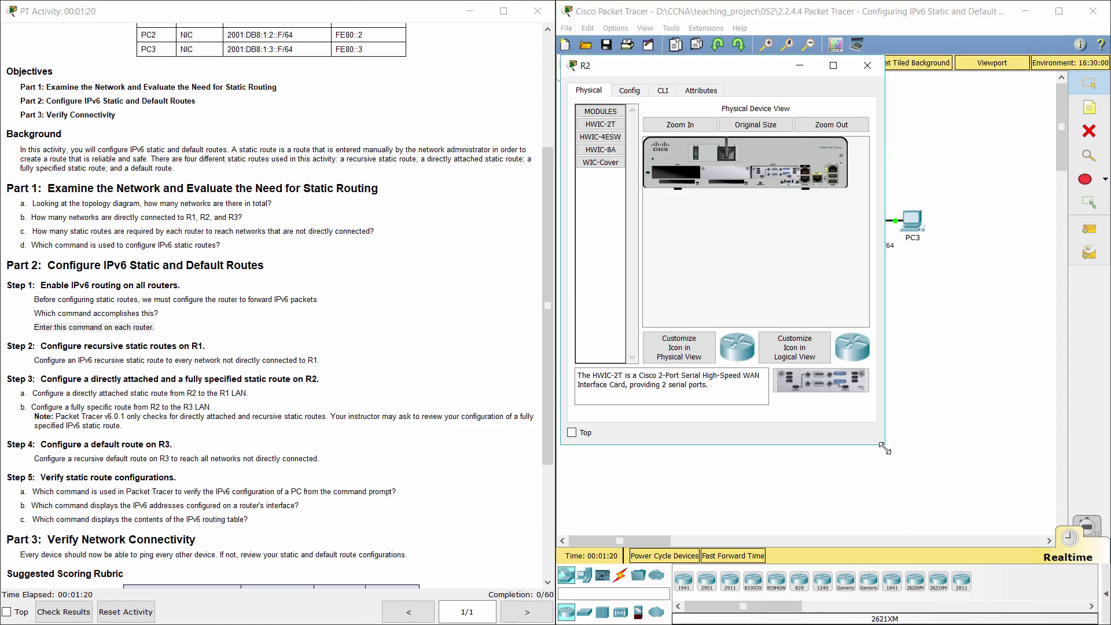
pyautogui.click(663, 90)
pyautogui.press('Return')
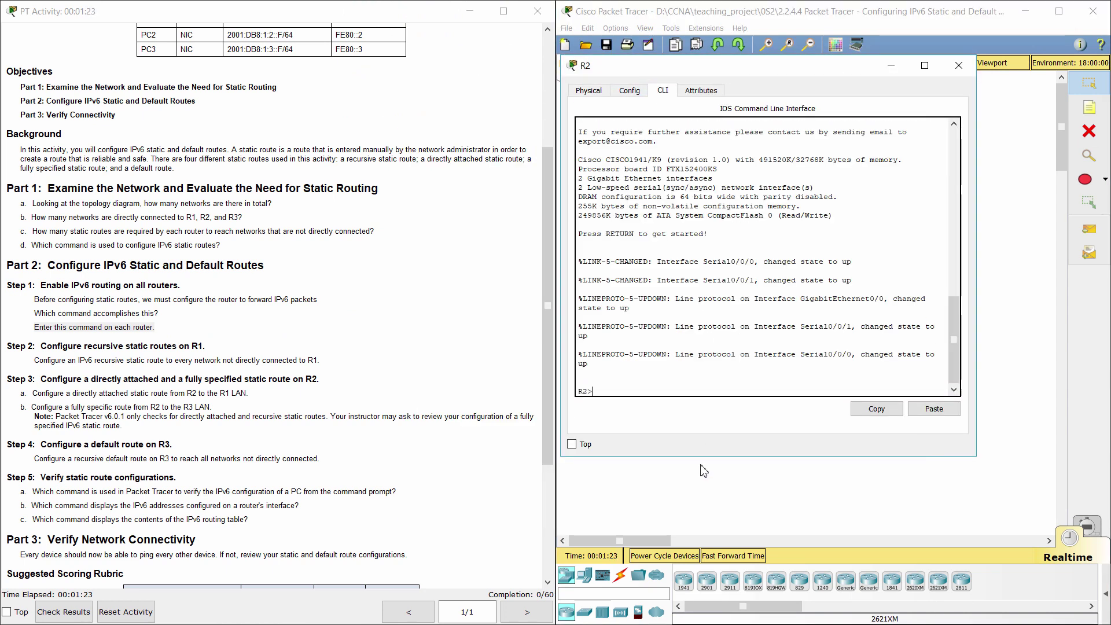
pyautogui.write('ena')
pyautogui.press('Return')
pyautogui.write('conf t')
pyautogui.press('Return')
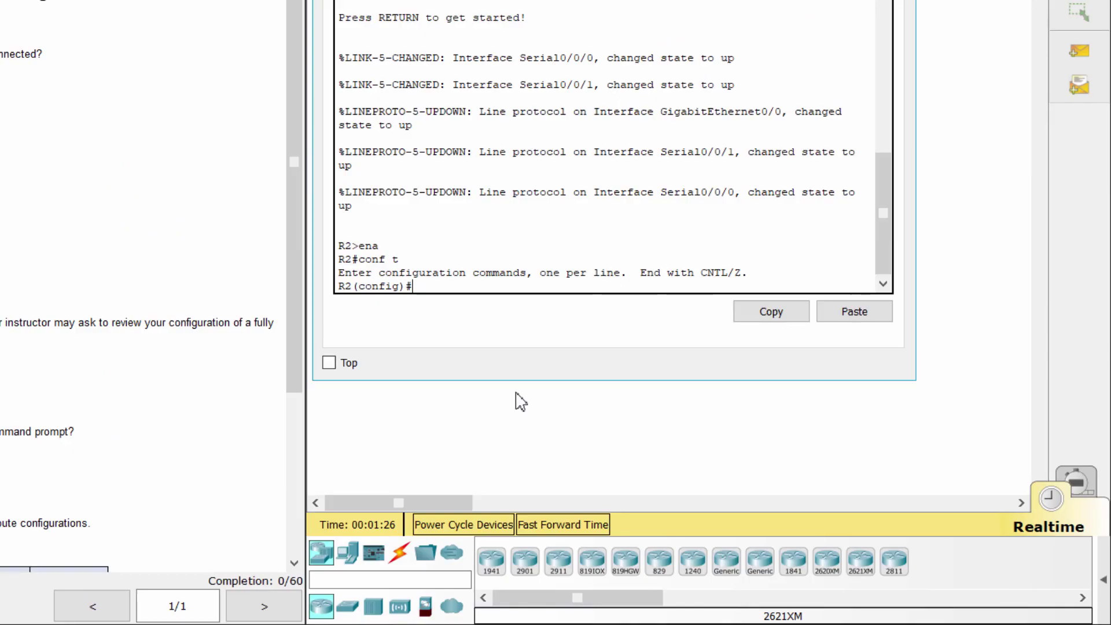
pyautogui.write('ipv6 unicast')
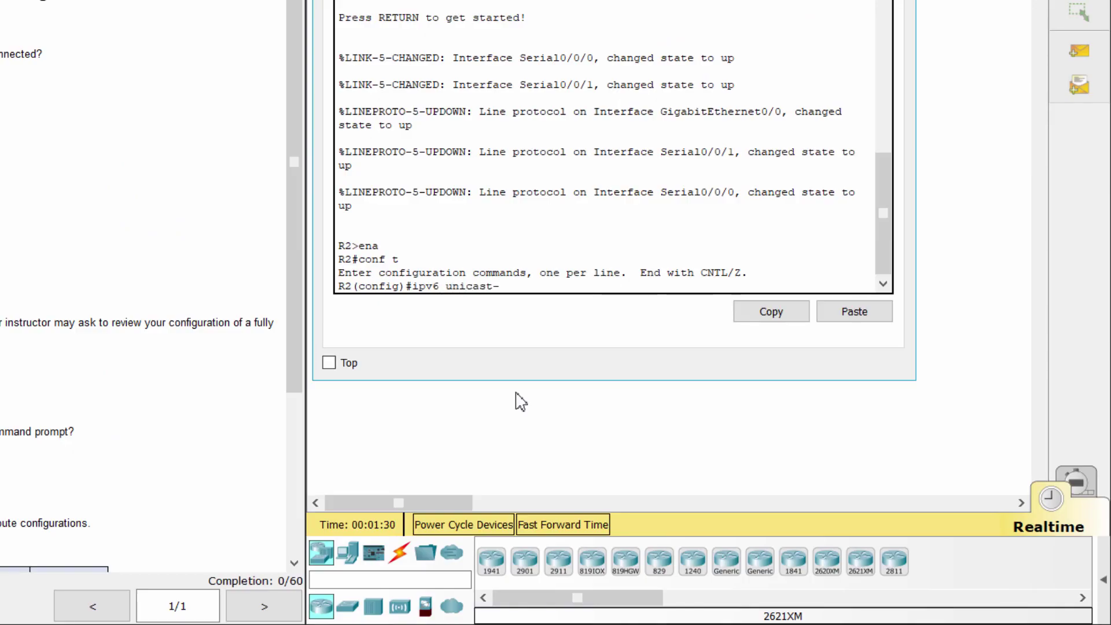
pyautogui.write('-routeng')
pyautogui.press('Return')
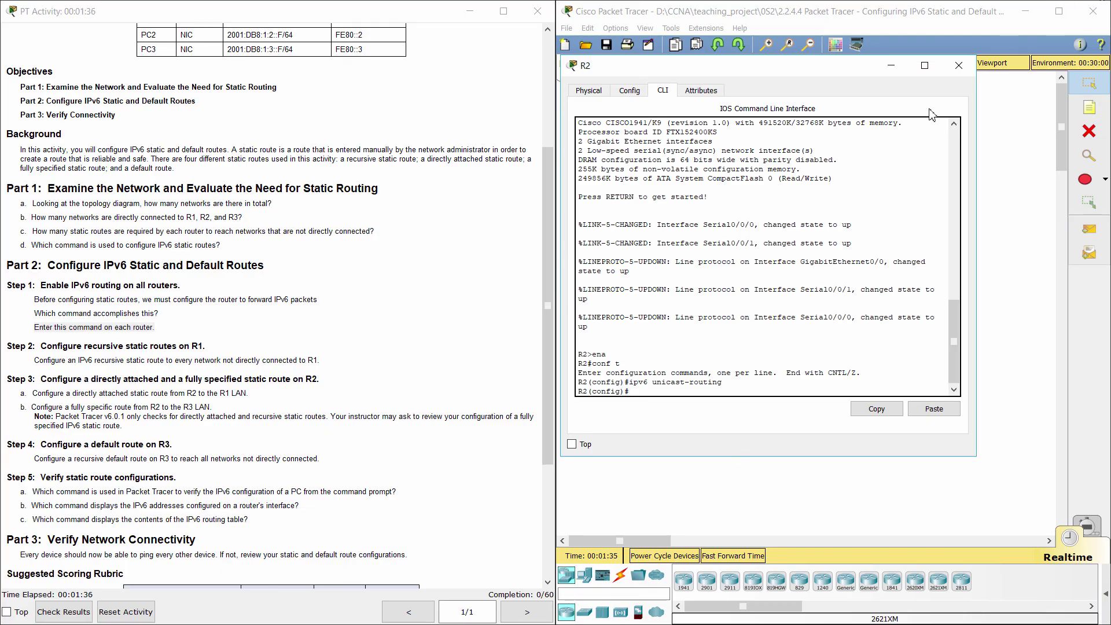
pyautogui.click(959, 65)
pyautogui.click(818, 223)
# Run enable, conf t and ipv6 unicast-routing on R3's console and close its window
pyautogui.moveTo(530, 142); pyautogui.dragTo(696, 50)
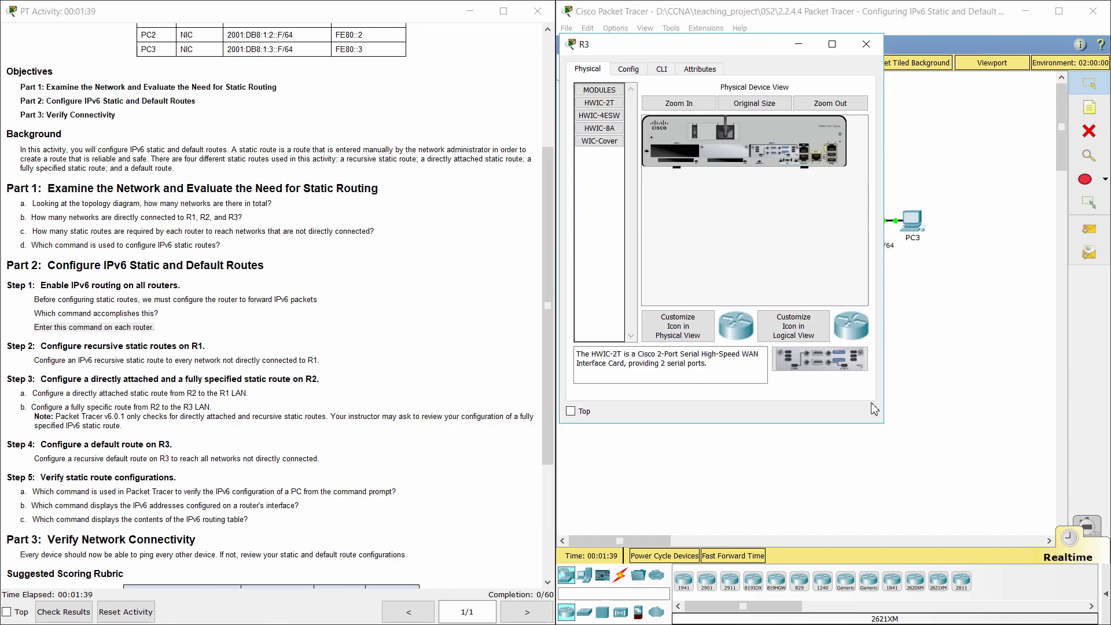
pyautogui.moveTo(890, 427); pyautogui.dragTo(991, 525)
pyautogui.click(661, 69)
pyautogui.press('Return')
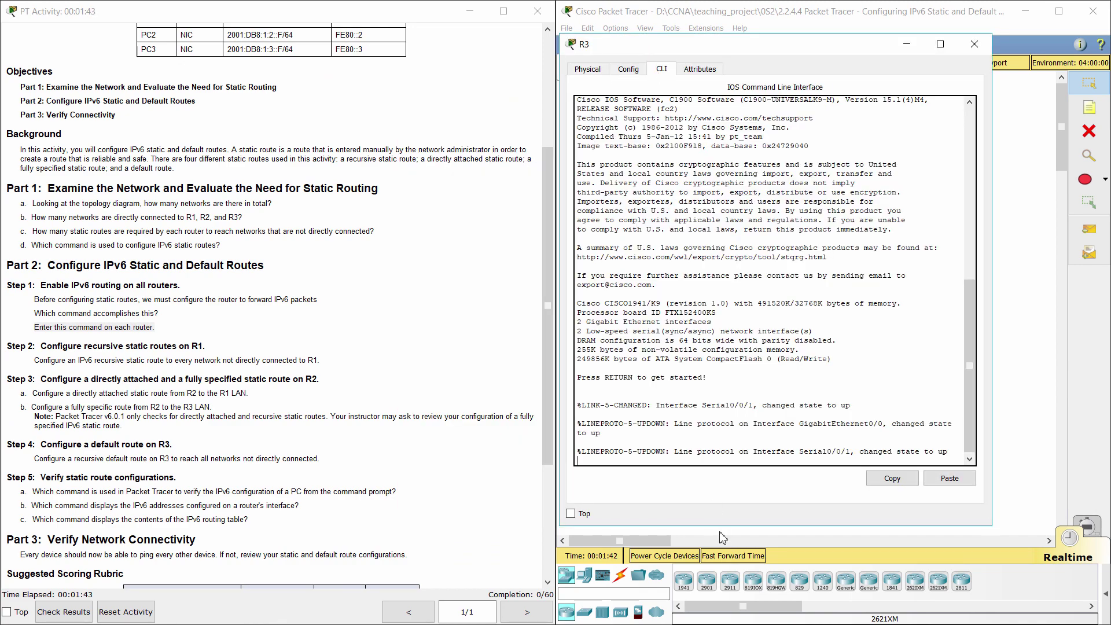
pyautogui.write('ena')
pyautogui.press('Return')
pyautogui.write('conf t')
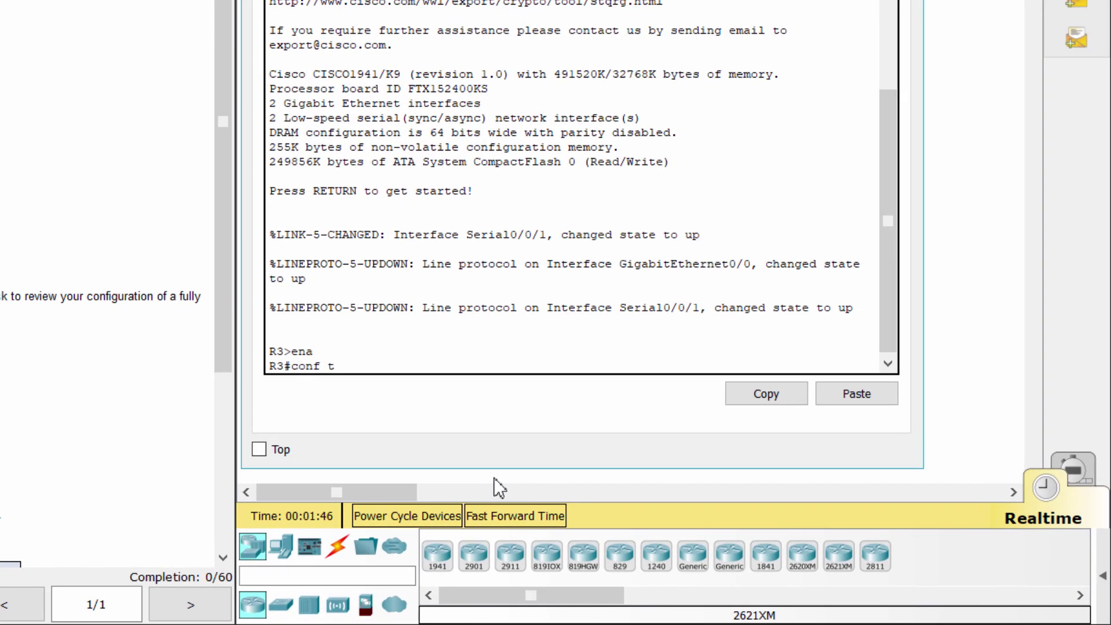
pyautogui.press('Return')
pyautogui.write('ipv')
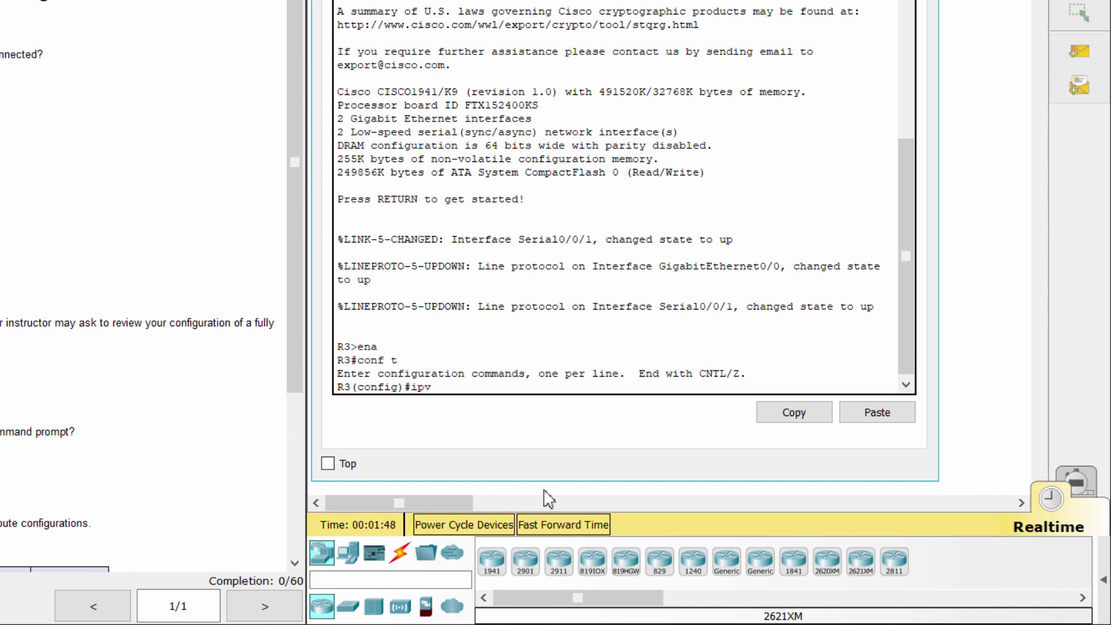
pyautogui.write('6 unicast-routing')
pyautogui.press('Return')
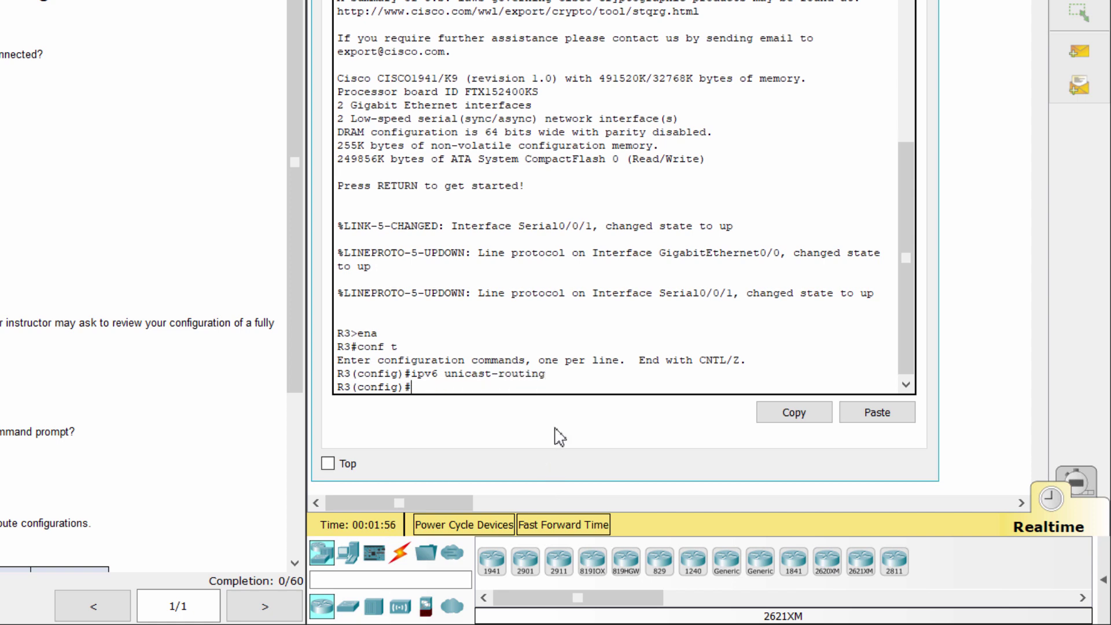
pyautogui.hotkey('alt', 'F4')
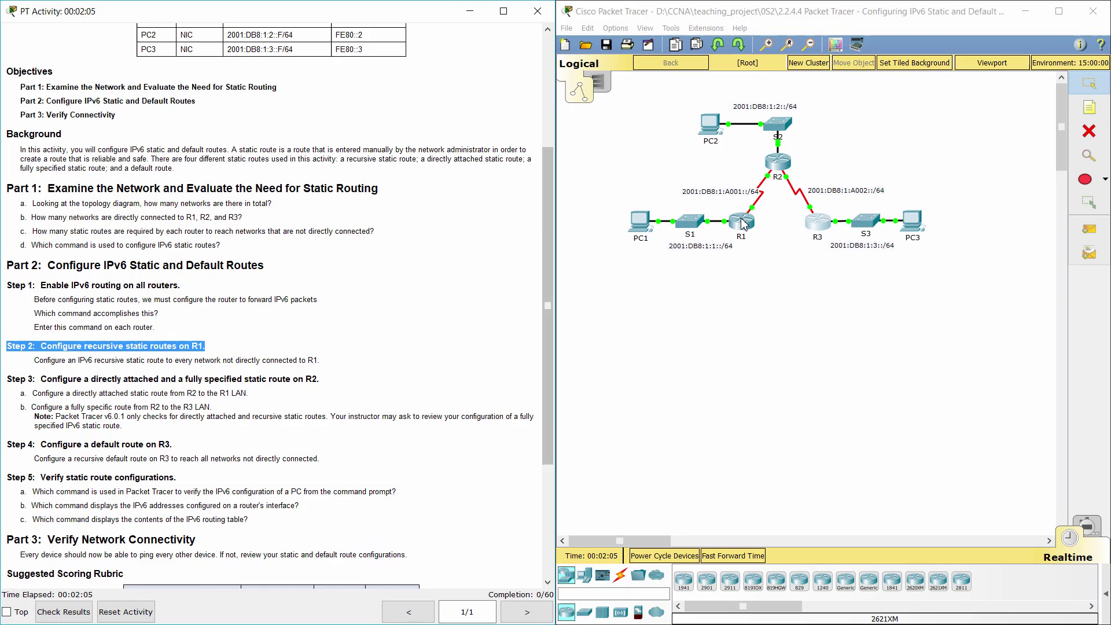
# In R1's console, enter ipv6 route 2001:db8:1:2::/64 2001:db8:1:a001::2
pyautogui.click(742, 219)
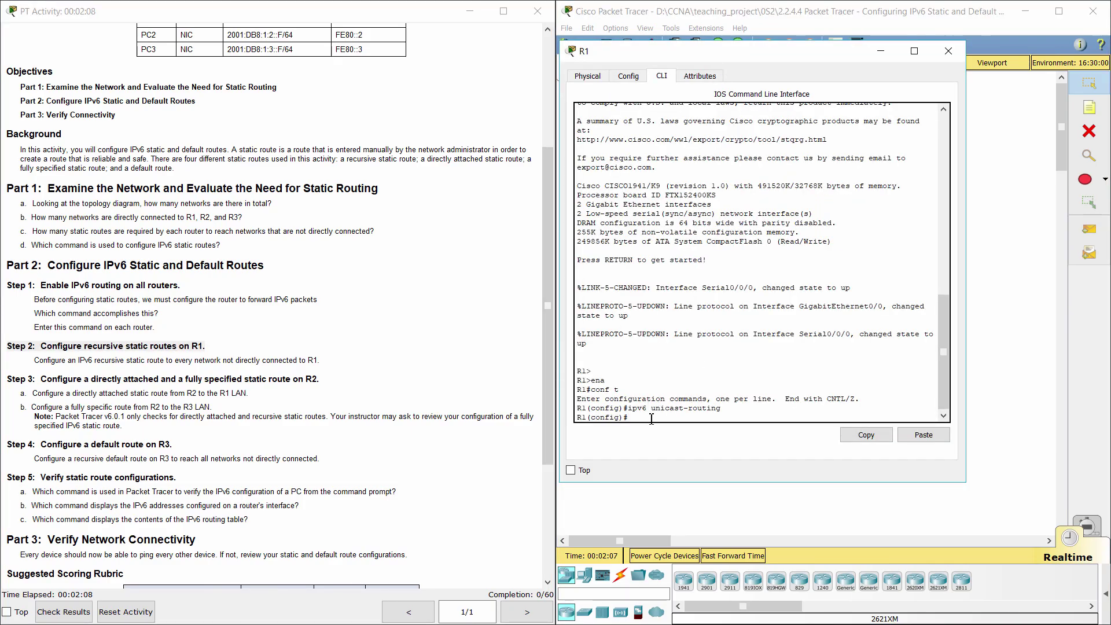
pyautogui.moveTo(767, 59); pyautogui.dragTo(333, 55)
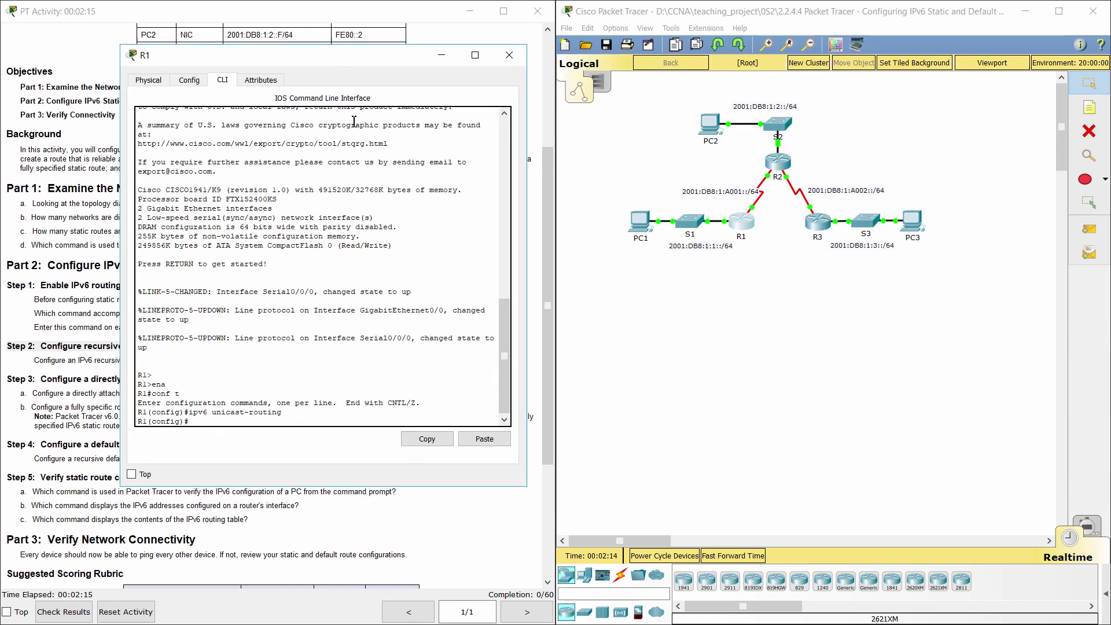
pyautogui.click(735, 425)
pyautogui.click(331, 463)
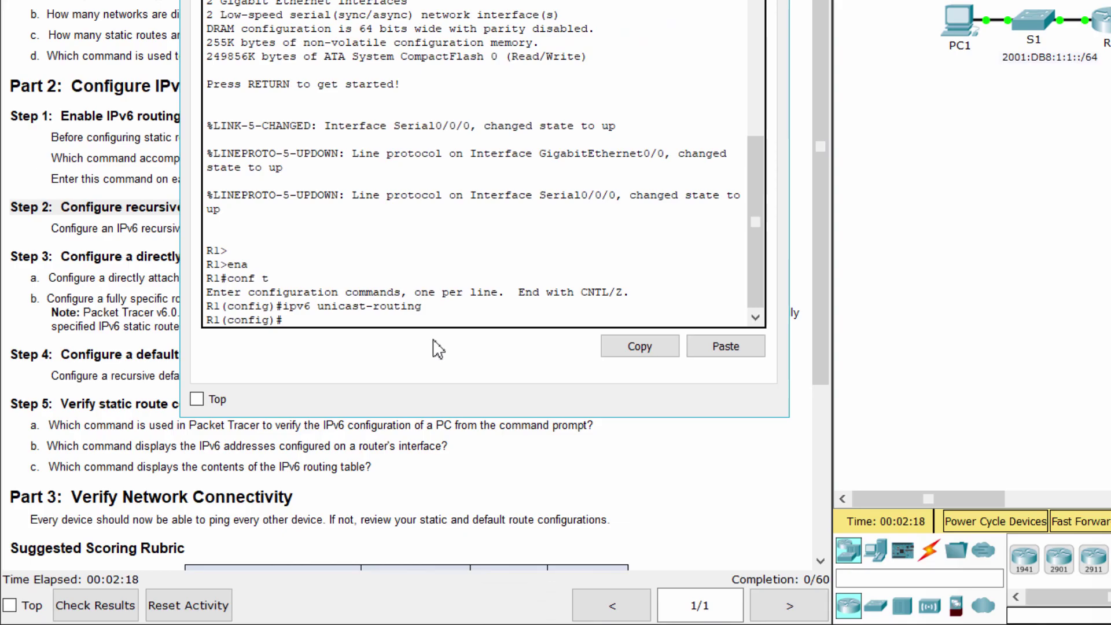
pyautogui.write('ipv6 route')
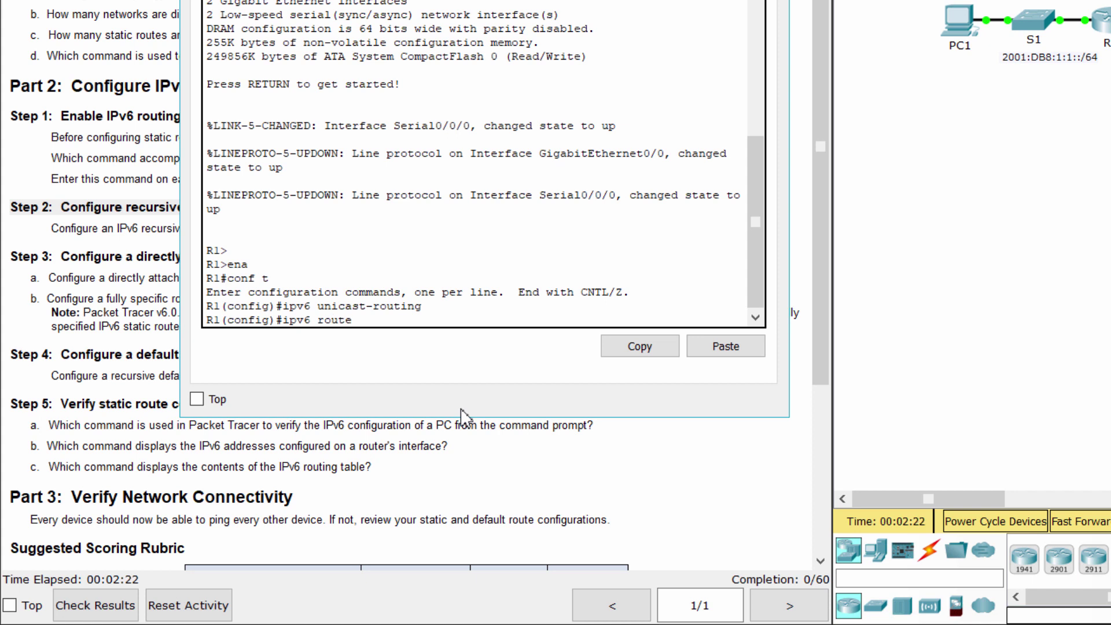
pyautogui.write(' 2001:db8:1:2::/64')
pyautogui.moveTo(485, 320); pyautogui.dragTo(366, 318)
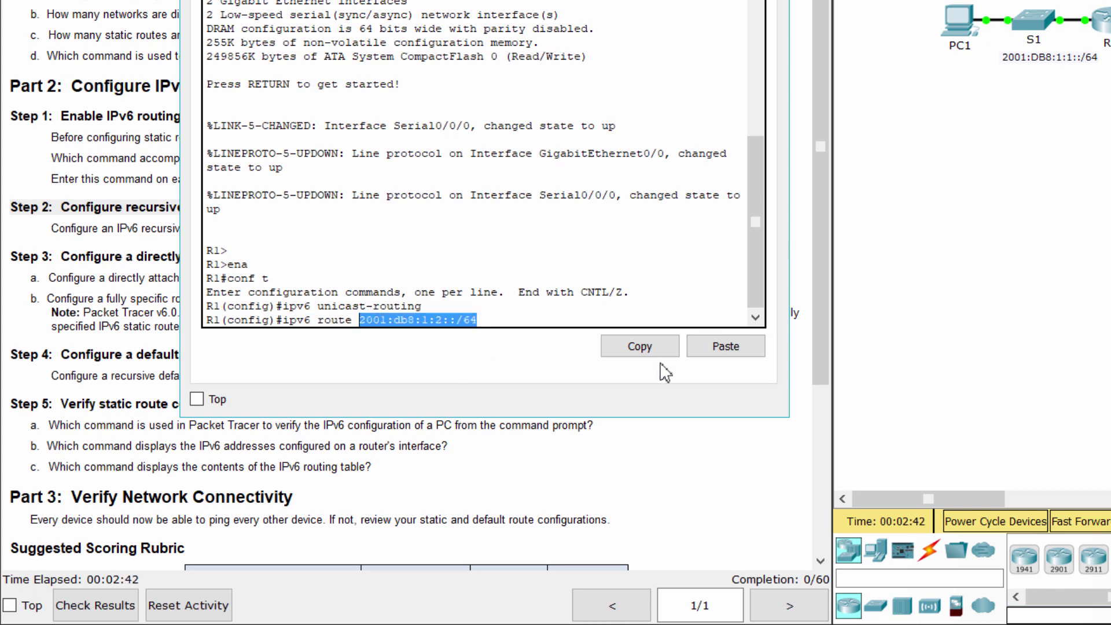
pyautogui.click(641, 307)
pyautogui.write('2001:db8')
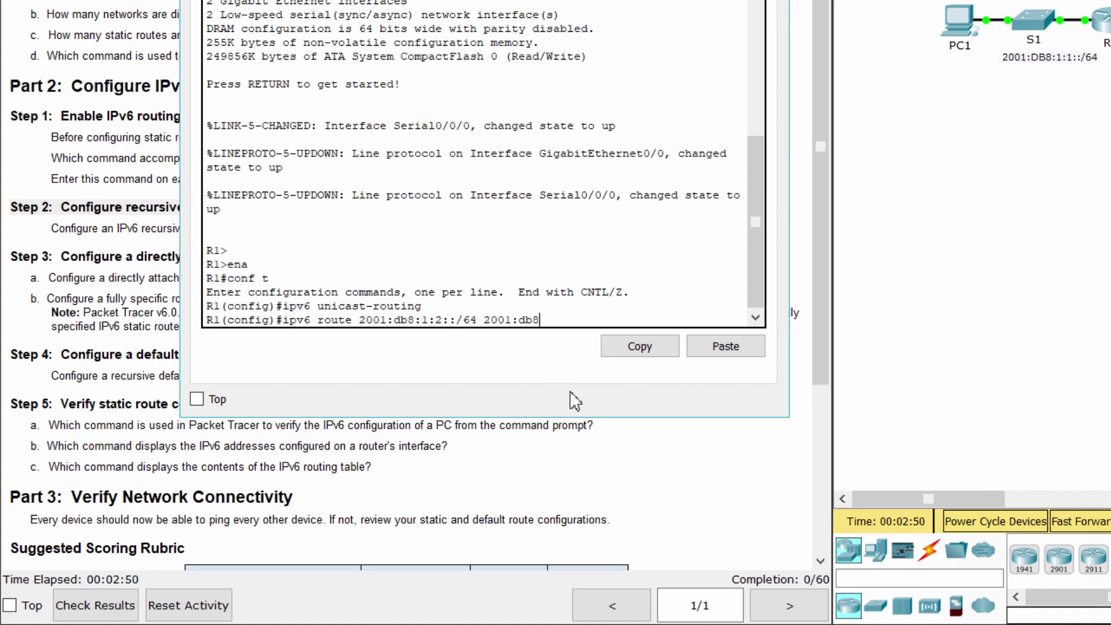
pyautogui.write(':1:a001::2')
pyautogui.moveTo(485, 322); pyautogui.dragTo(611, 321)
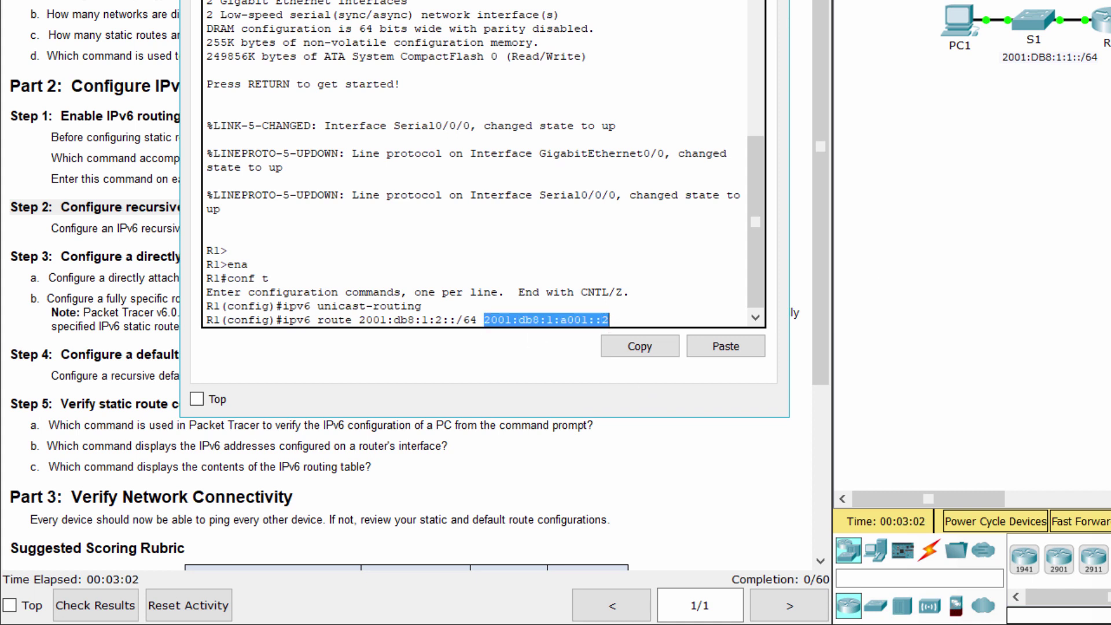
pyautogui.click(167, 253)
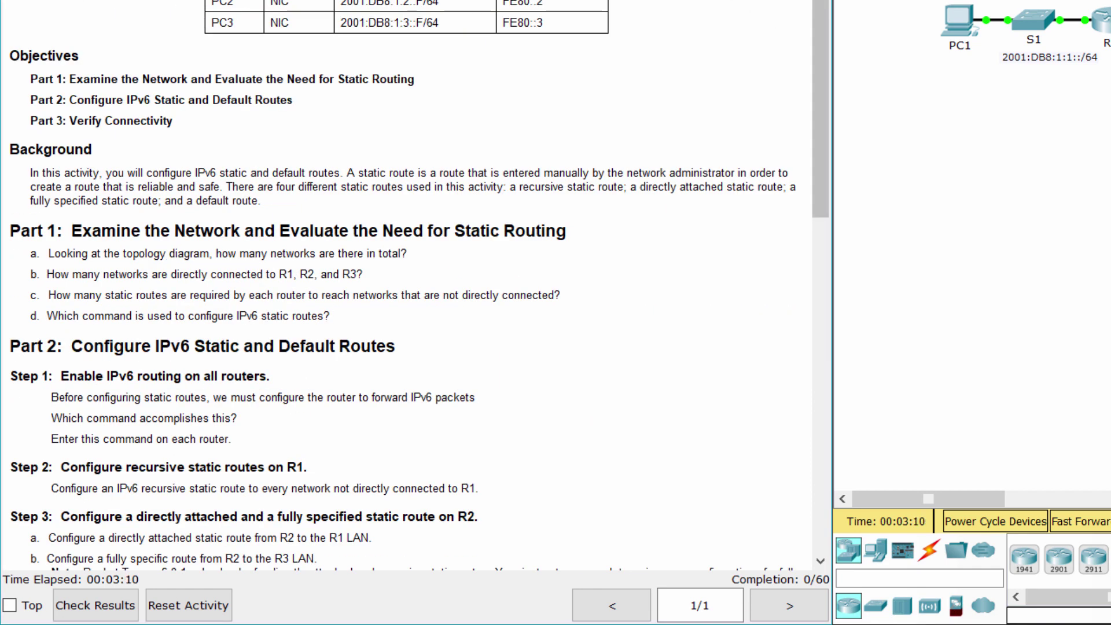
pyautogui.hotkey('alt', 'Tab')
pyautogui.click(645, 318)
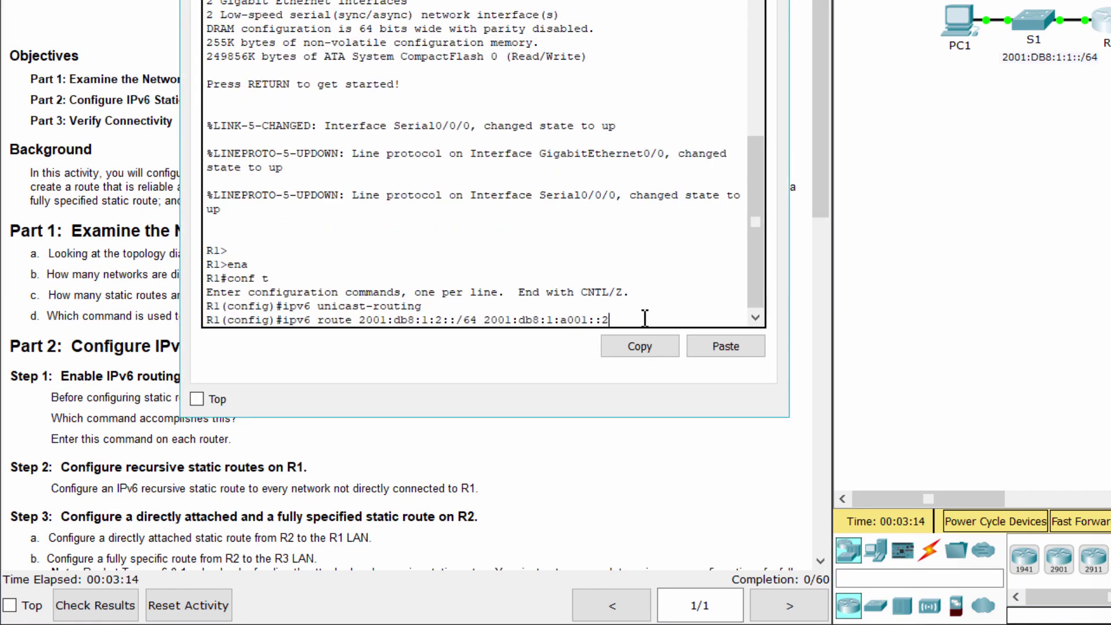
pyautogui.press('Return')
# Type a route to 2001:db8:1:a002::/64 toward next hop 2001:db8:1:a001
pyautogui.write('i')
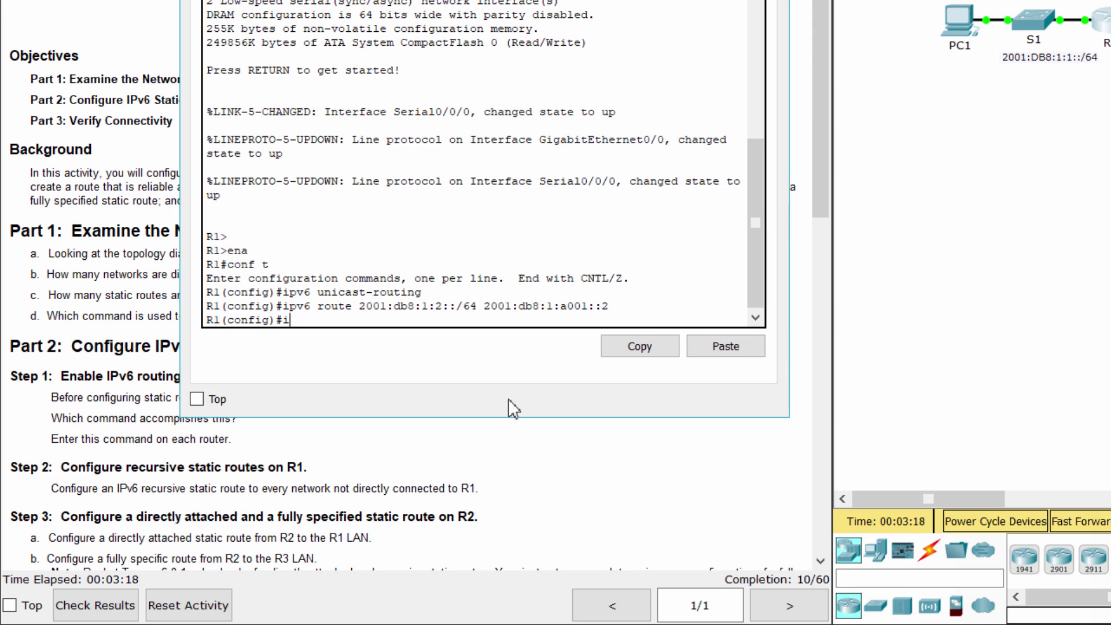
pyautogui.write('pv6 route 2001:db8:')
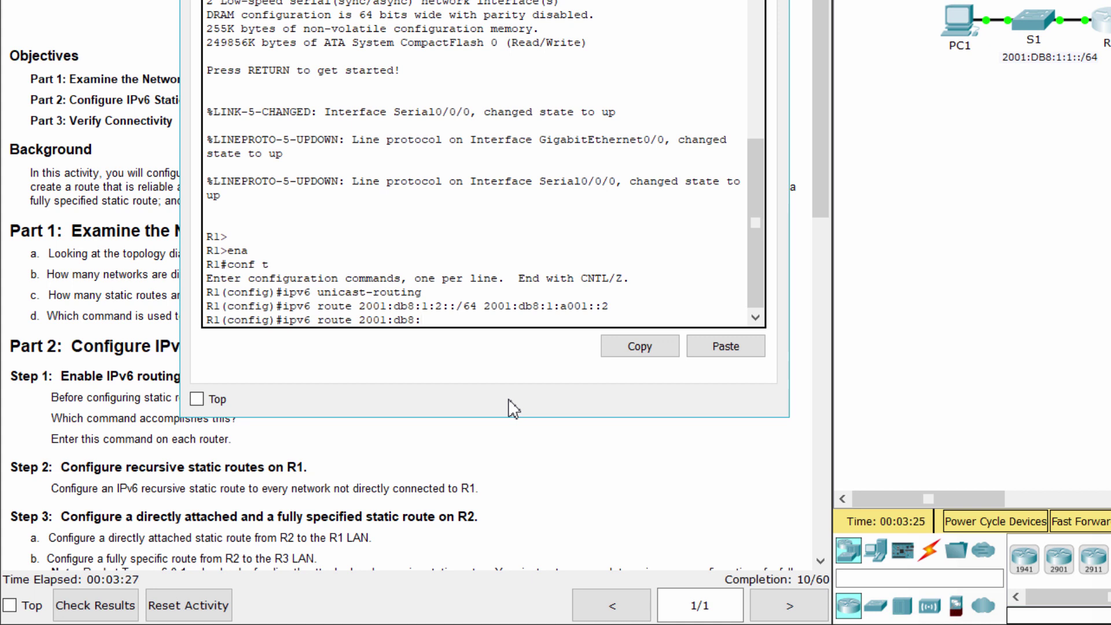
pyautogui.write('1:a002::/64 2001:db8:1:a001')
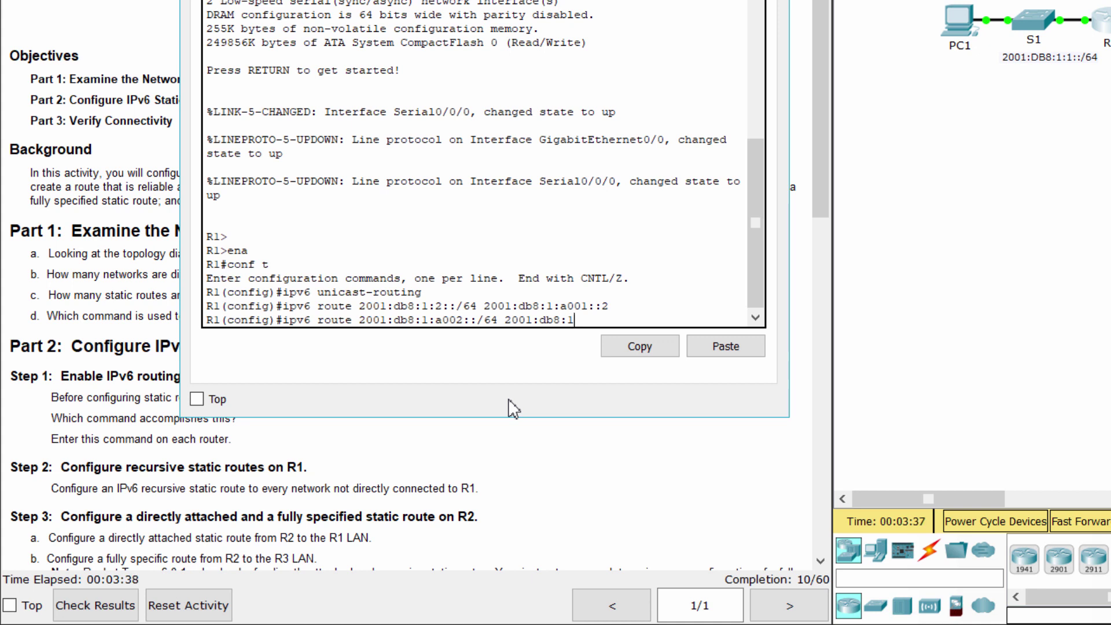
pyautogui.write('2')
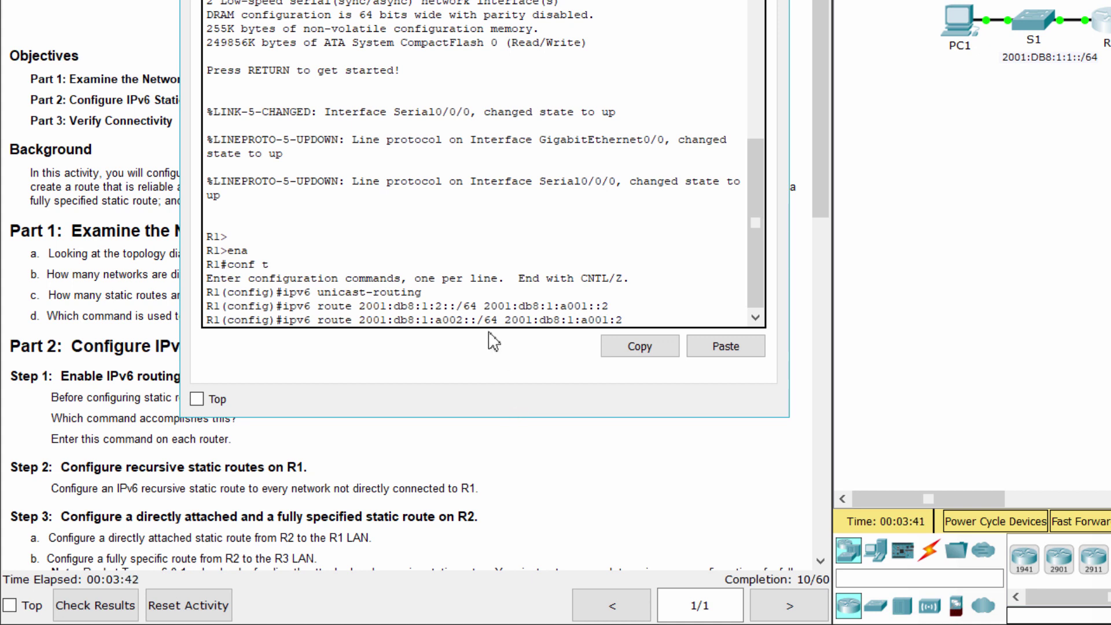
pyautogui.moveTo(499, 317); pyautogui.dragTo(359, 317)
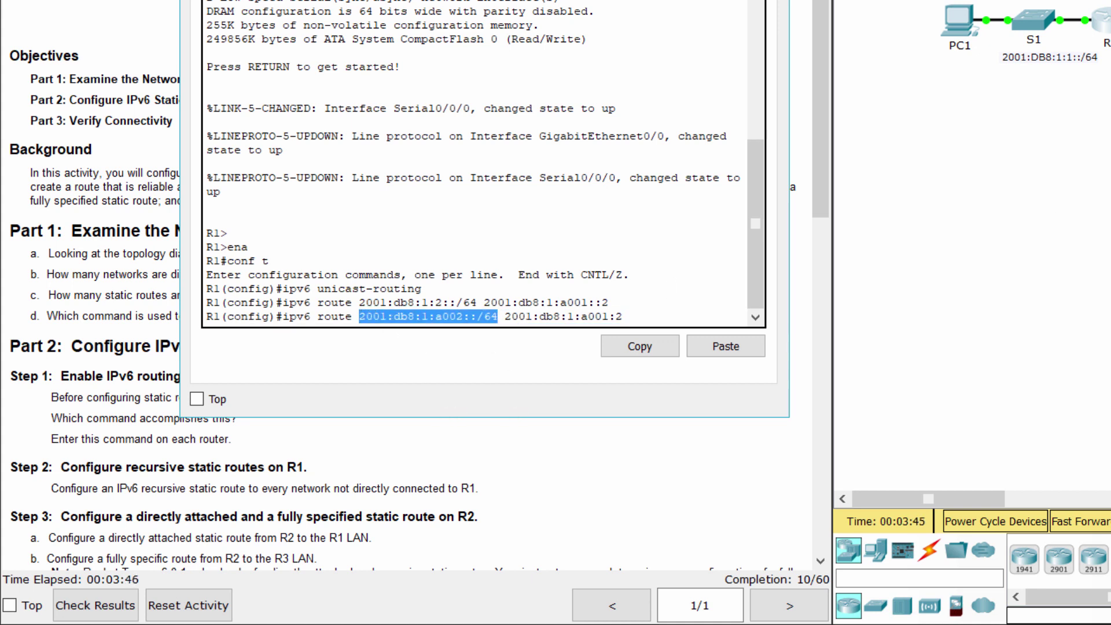
pyautogui.click(651, 315)
# Correct and re-enter R1's route to 2001:db8:1:a002::/64 via 2001:db8:1:a001::2
pyautogui.press('Return')
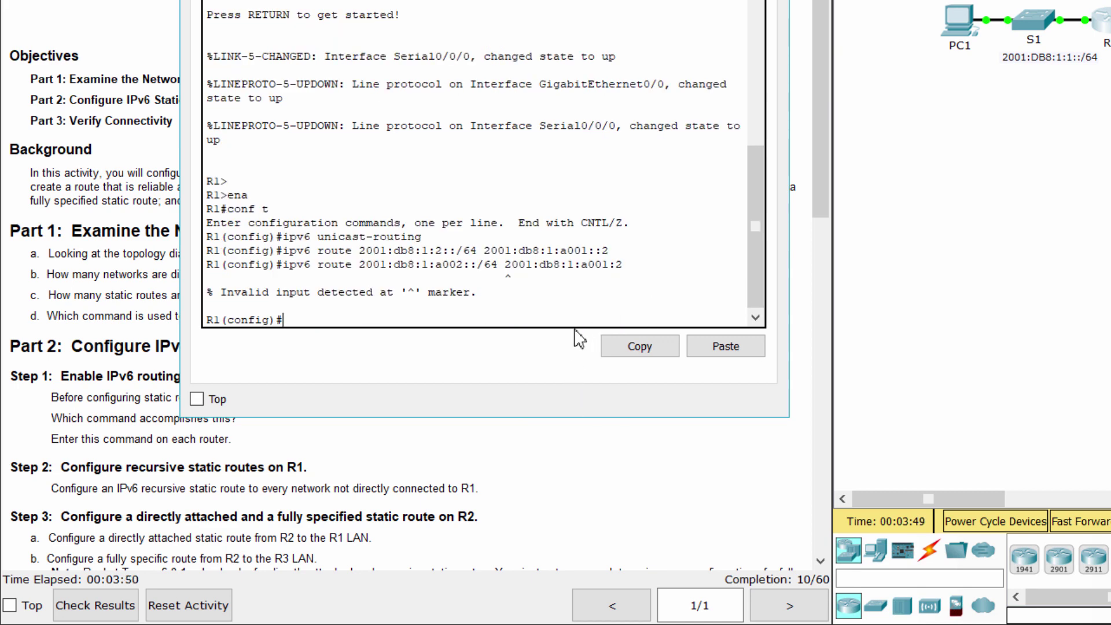
pyautogui.press('Up')
pyautogui.write(':')
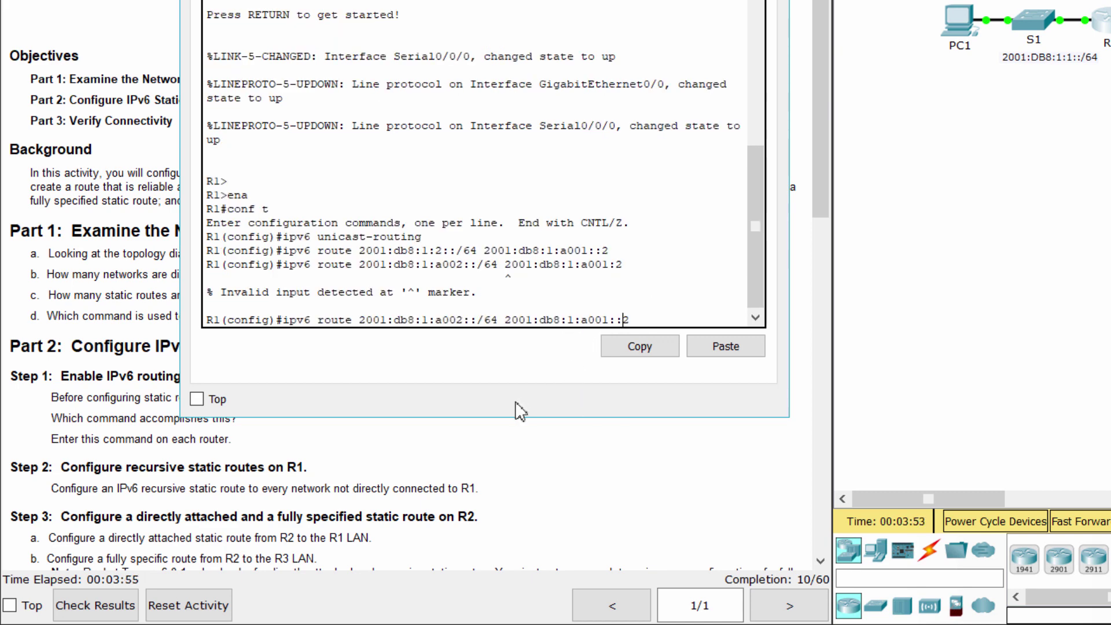
pyautogui.press('Return')
# Add R1's route to 2001:db8:1:3::/64 via 2001:db8:1:a001::2
pyautogui.write('ipv')
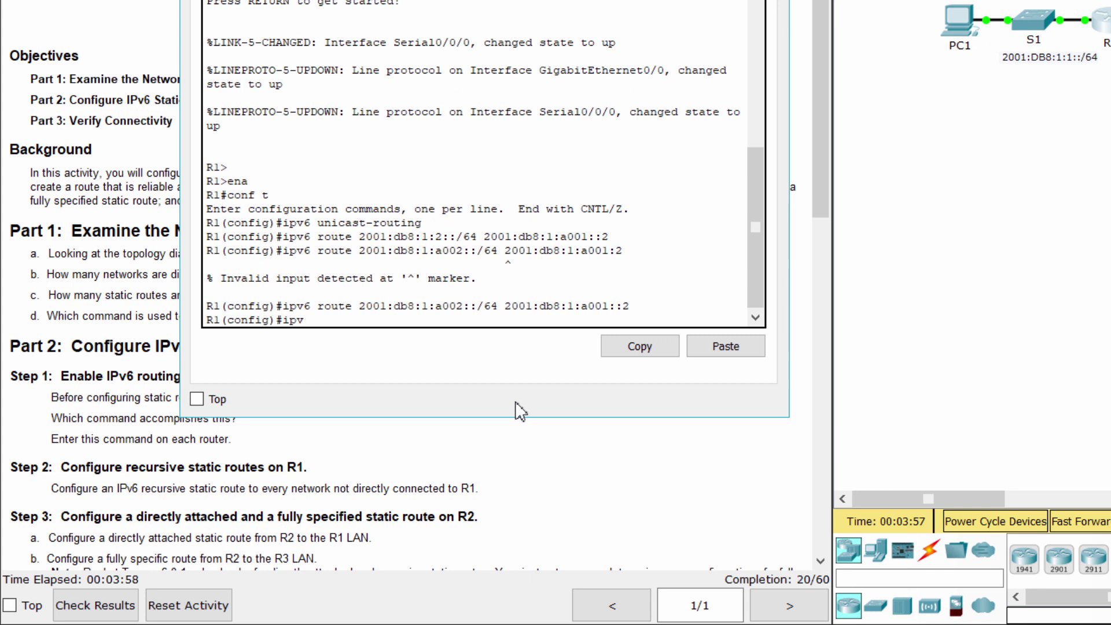
pyautogui.write('6 route 2001:db8')
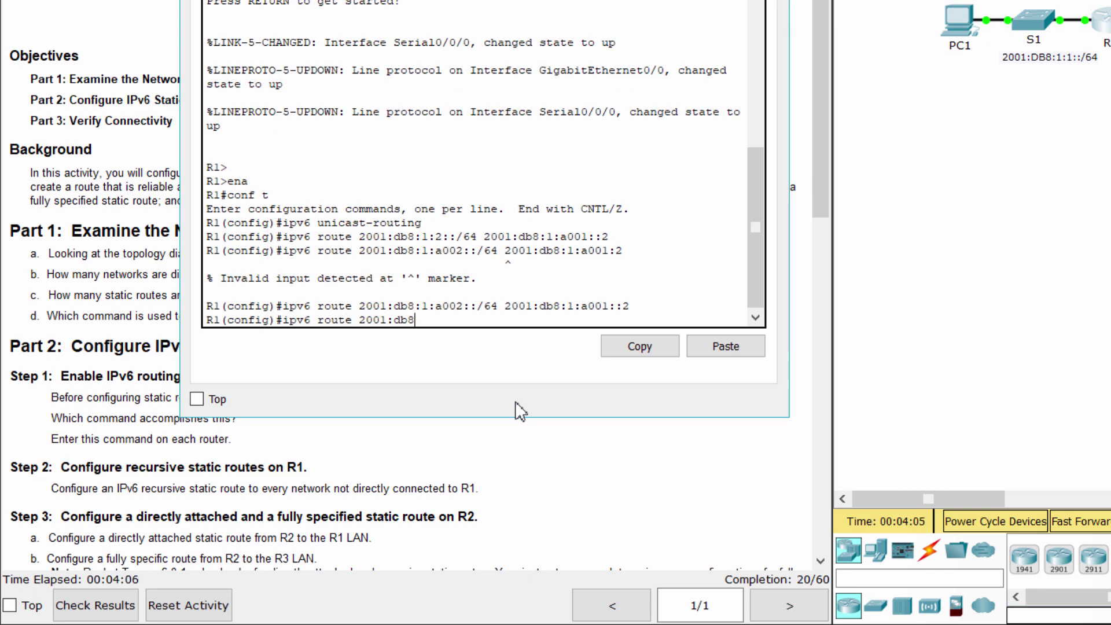
pyautogui.write(':1:3::/64 2001:db8:1')
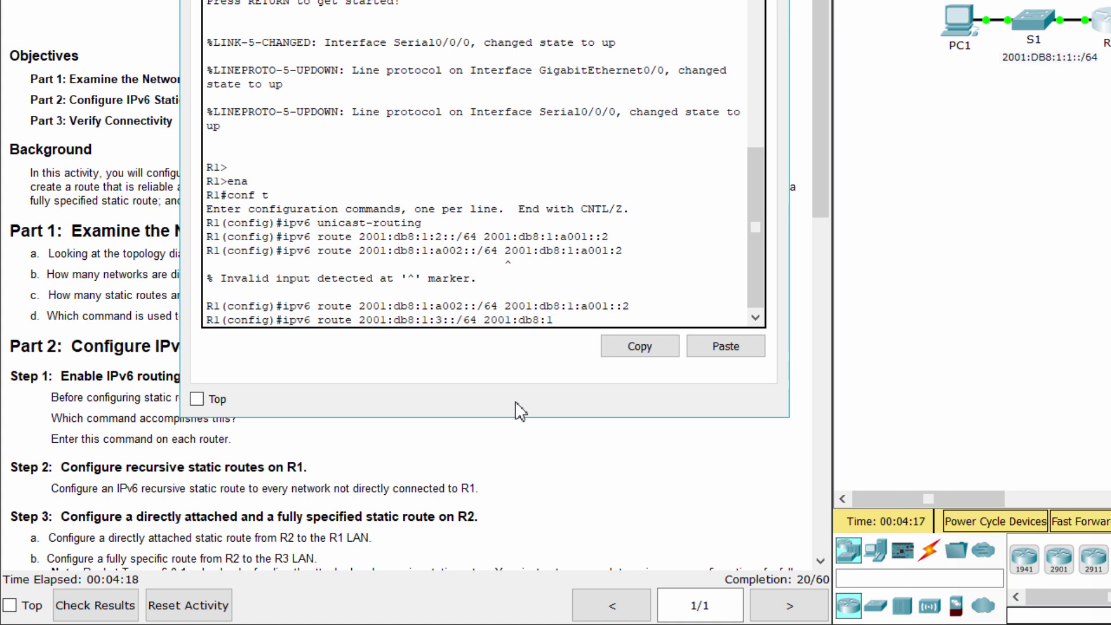
pyautogui.write(':a001::2')
pyautogui.moveTo(359, 319); pyautogui.dragTo(477, 320)
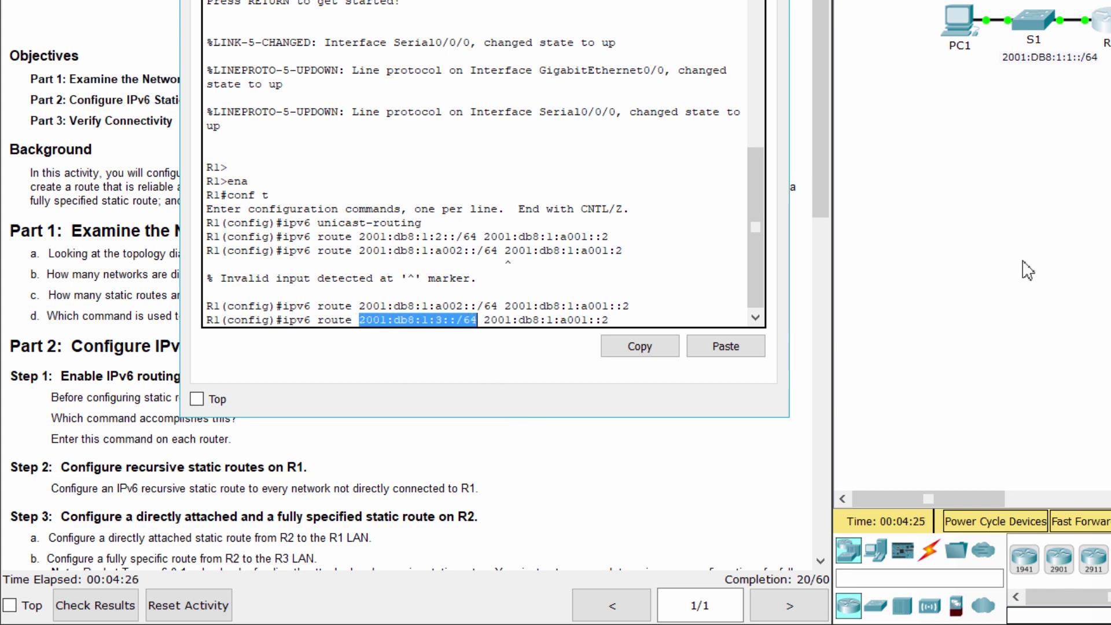
pyautogui.click(690, 316)
pyautogui.press('Return')
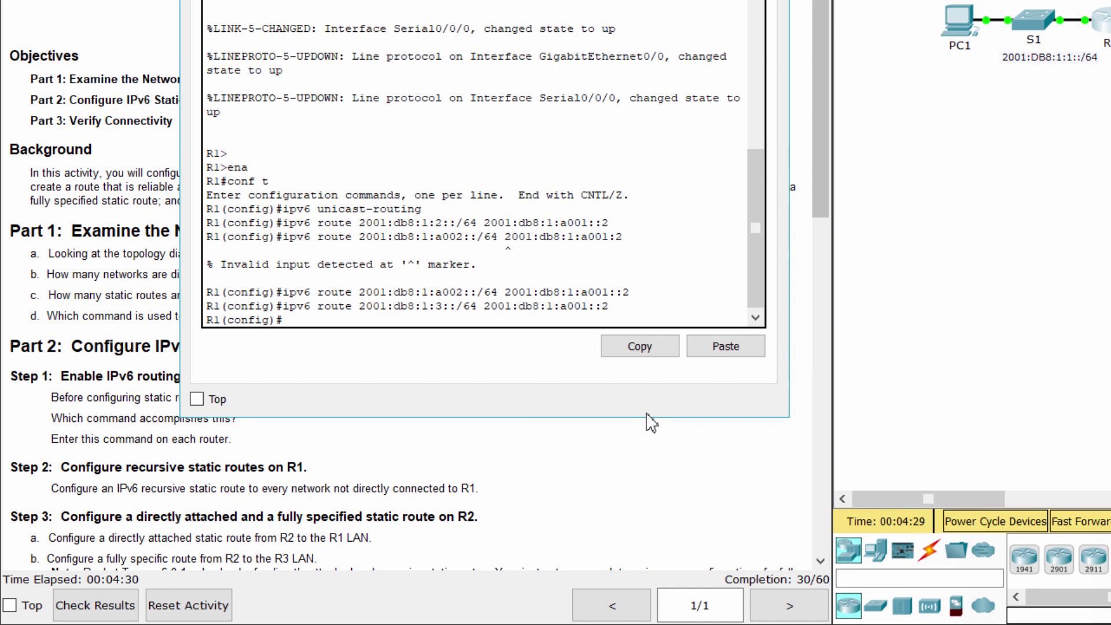
pyautogui.click(674, 424)
# Scroll the instructions to the Step 3 heading and highlight it, then return to R2's console
pyautogui.scroll(-3, 489, 362)
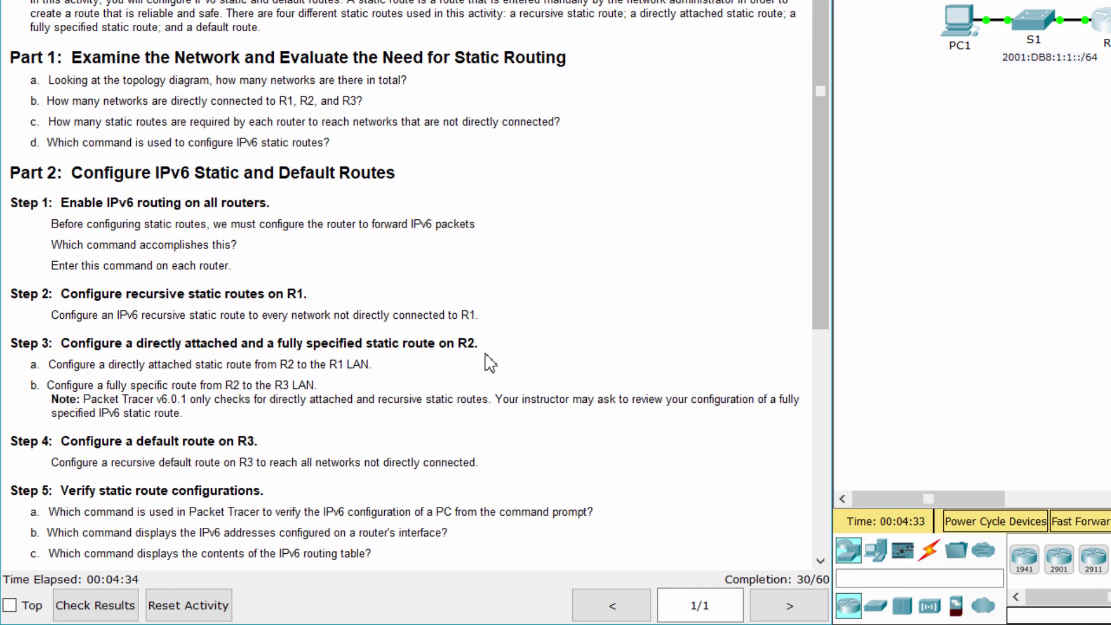
pyautogui.scroll(-2, 489, 362)
pyautogui.moveTo(11, 257); pyautogui.dragTo(475, 256)
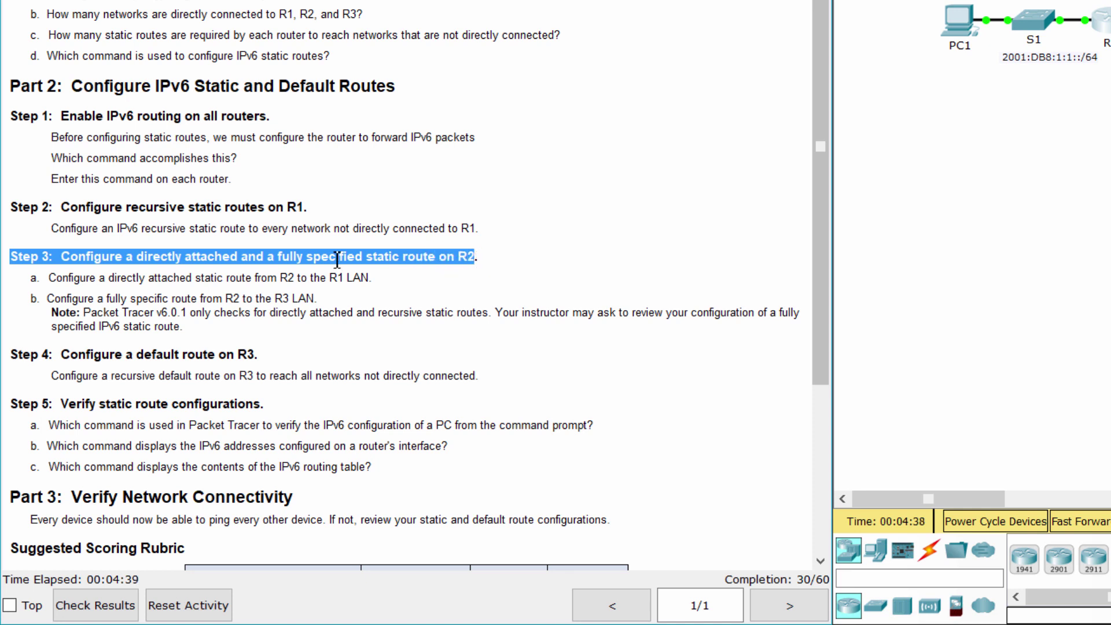
pyautogui.moveTo(26, 279); pyautogui.dragTo(375, 272)
pyautogui.click(561, 271)
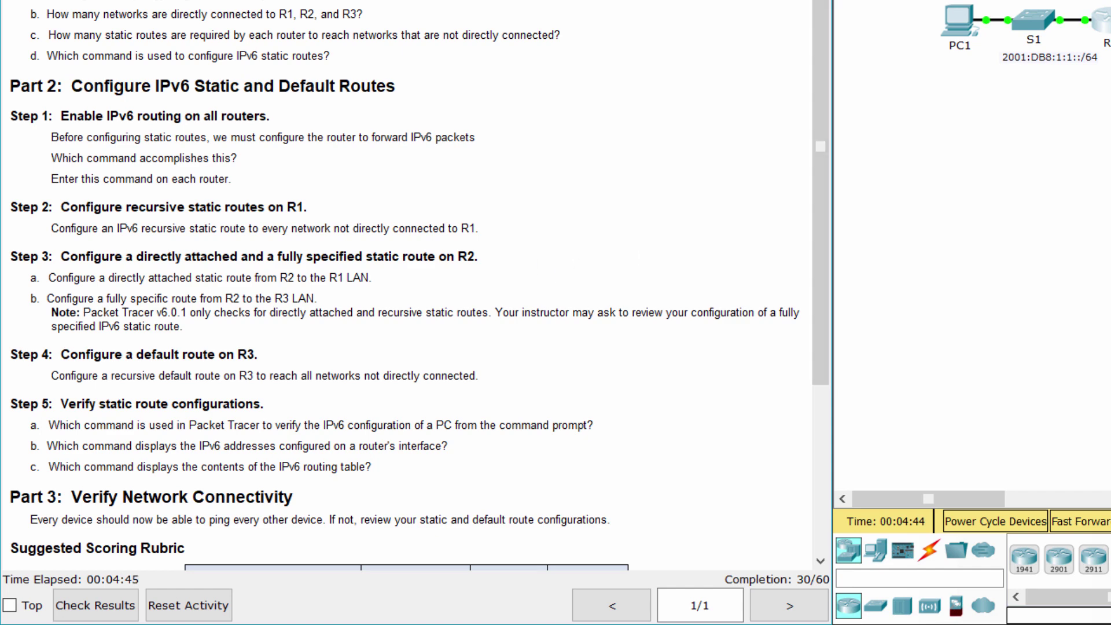
pyautogui.hotkey('alt', 'Tab')
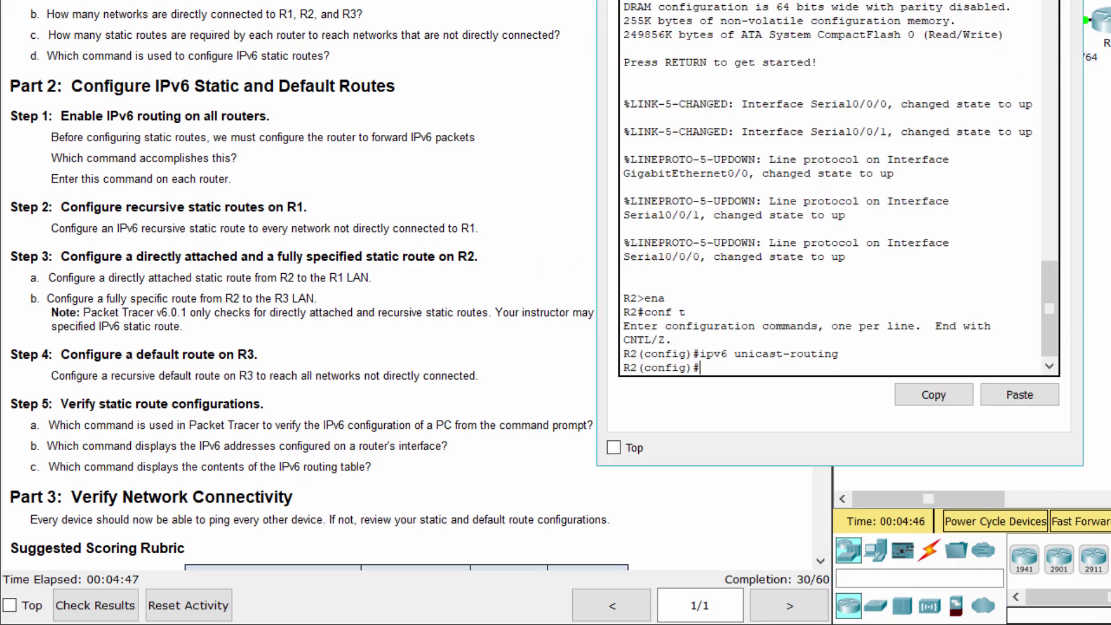
# Enter ipv6 route 2001:db8:1:1::/64 s0/0/0 on R2
pyautogui.moveTo(1076, 469); pyautogui.dragTo(590, 339)
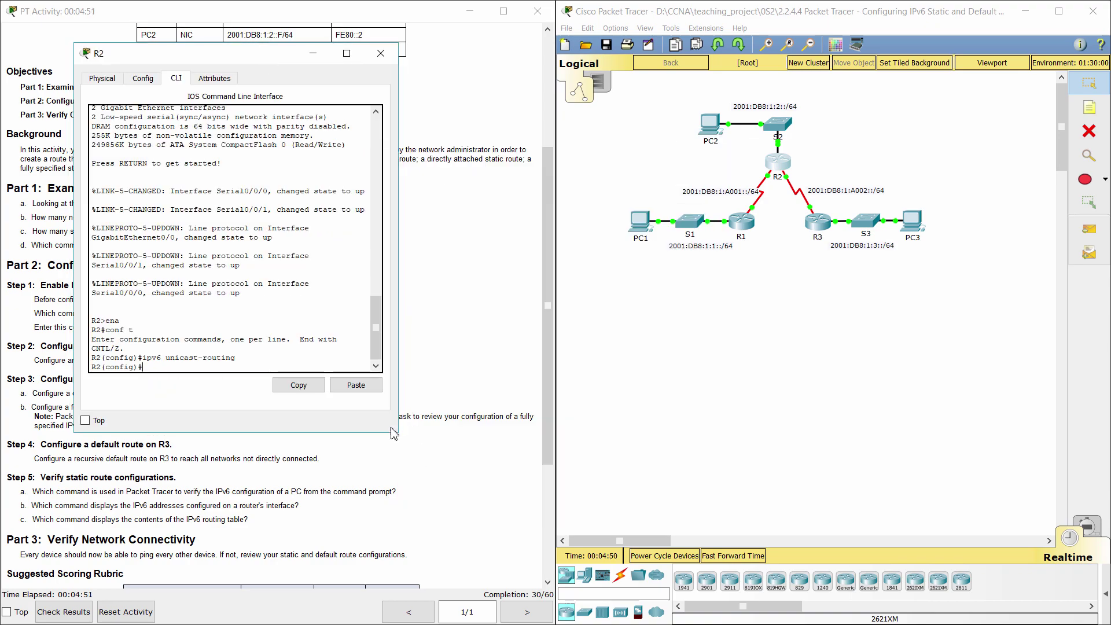
pyautogui.moveTo(393, 432); pyautogui.dragTo(503, 435)
pyautogui.write('ipv6')
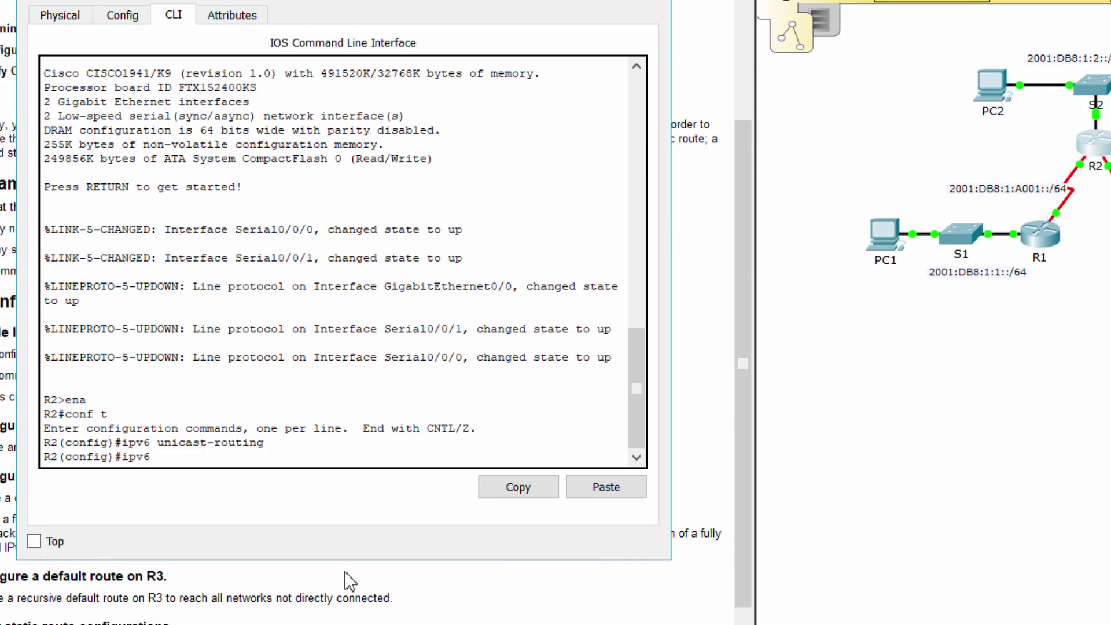
pyautogui.write(' route 2001:db8:1')
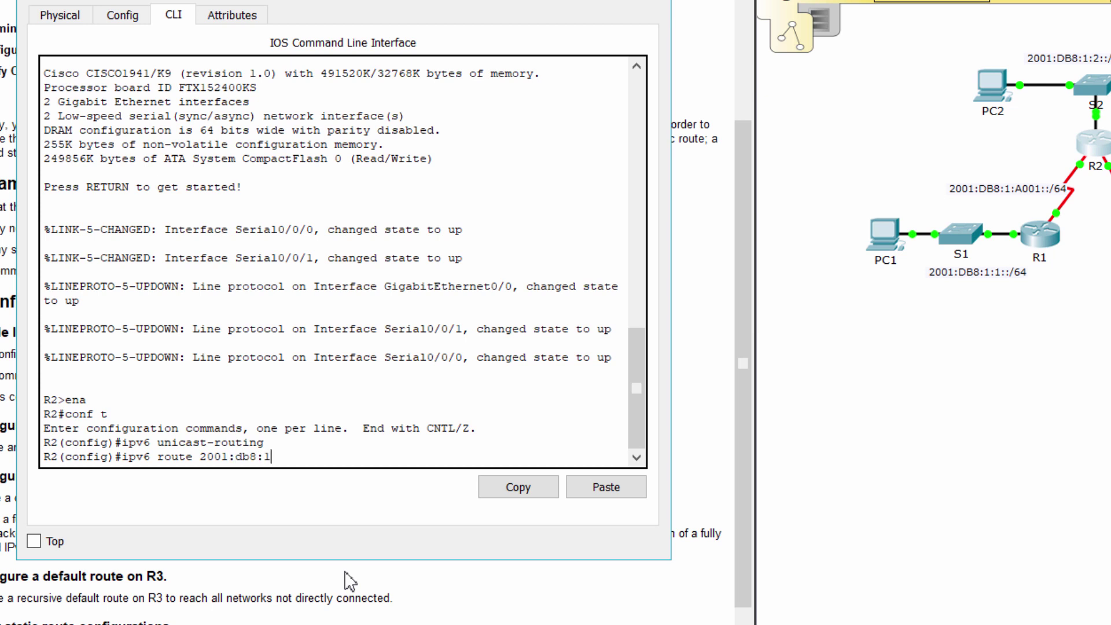
pyautogui.write(':1::/64')
pyautogui.click(1085, 172)
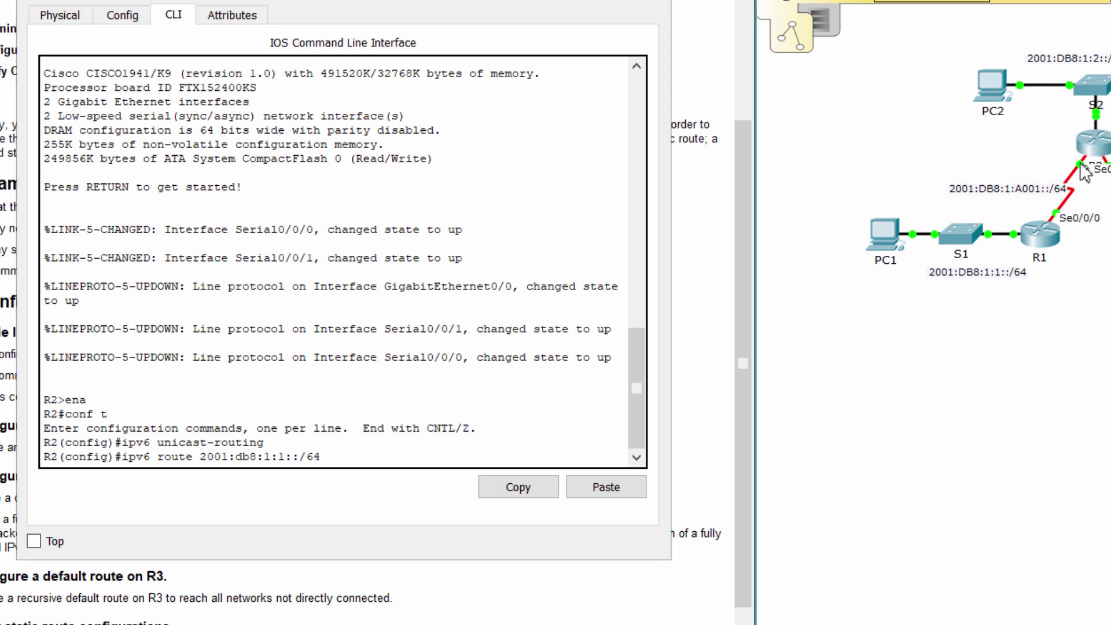
pyautogui.click(469, 341)
pyautogui.write('s0')
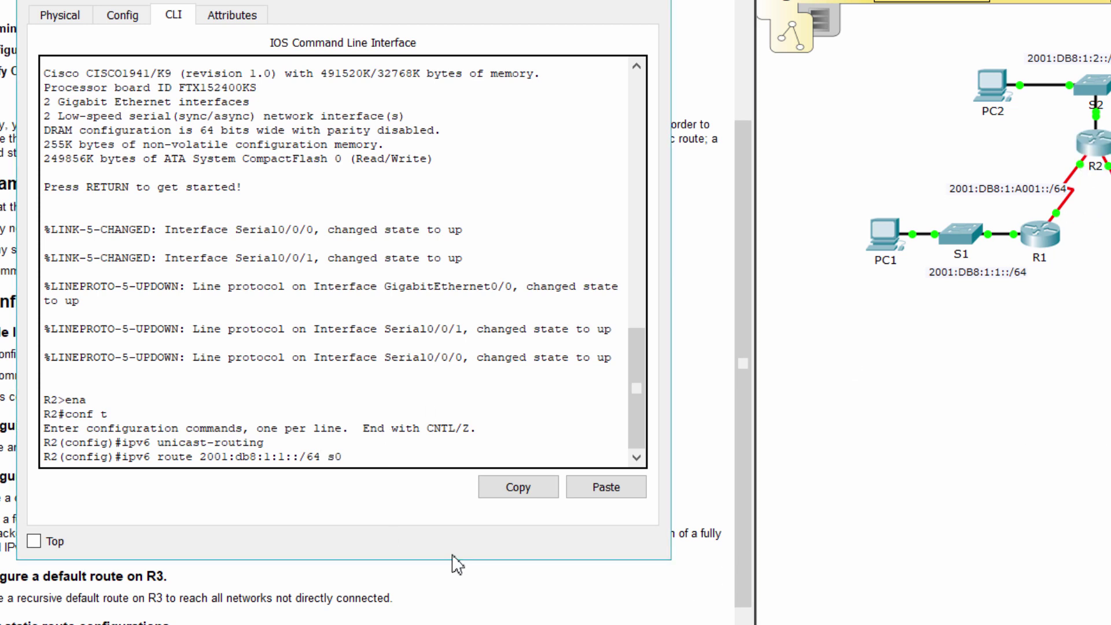
pyautogui.write('/0/0')
pyautogui.press('Return')
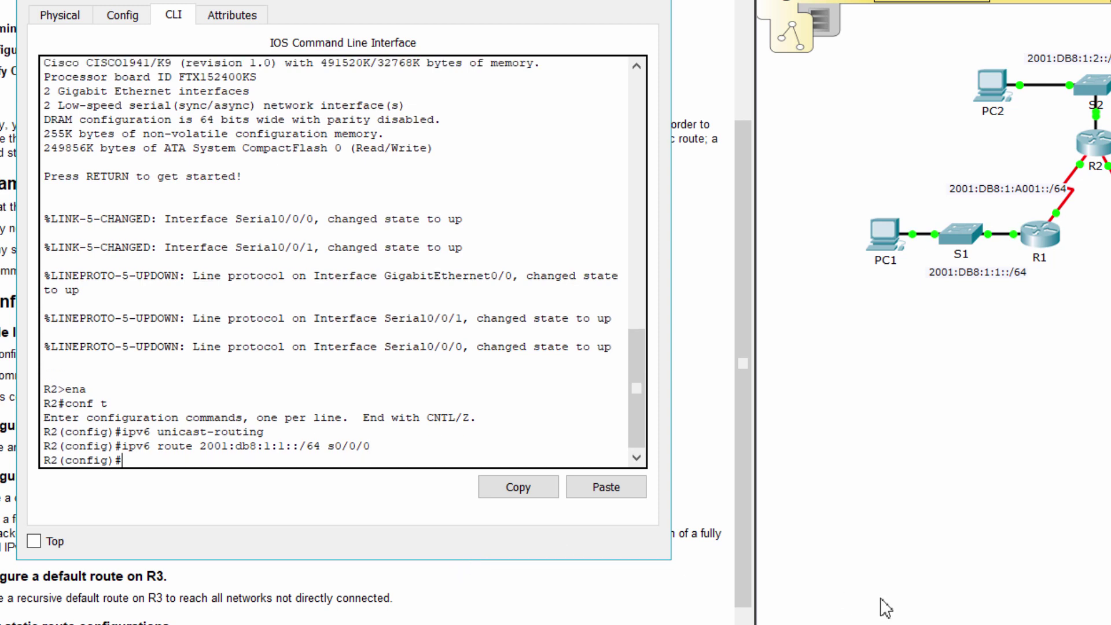
# Enter ipv6 route 2001:db8:1:3::/64 s0/0/1 2001:db8:1:a002::2 on R2
pyautogui.click(918, 602)
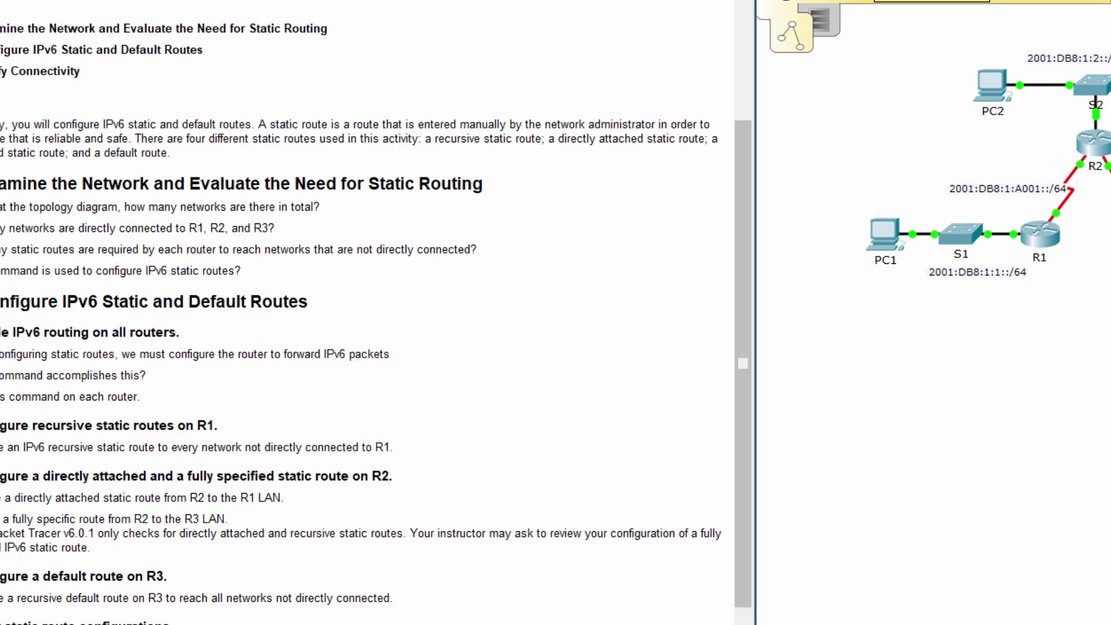
pyautogui.moveTo(1, 518); pyautogui.dragTo(248, 512)
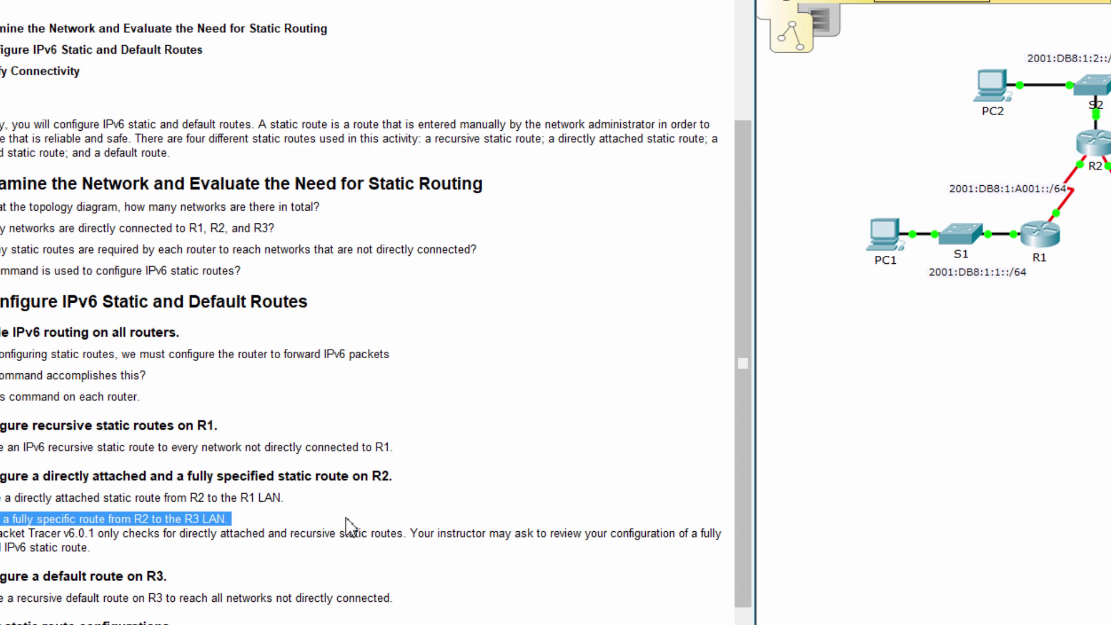
pyautogui.click(882, 330)
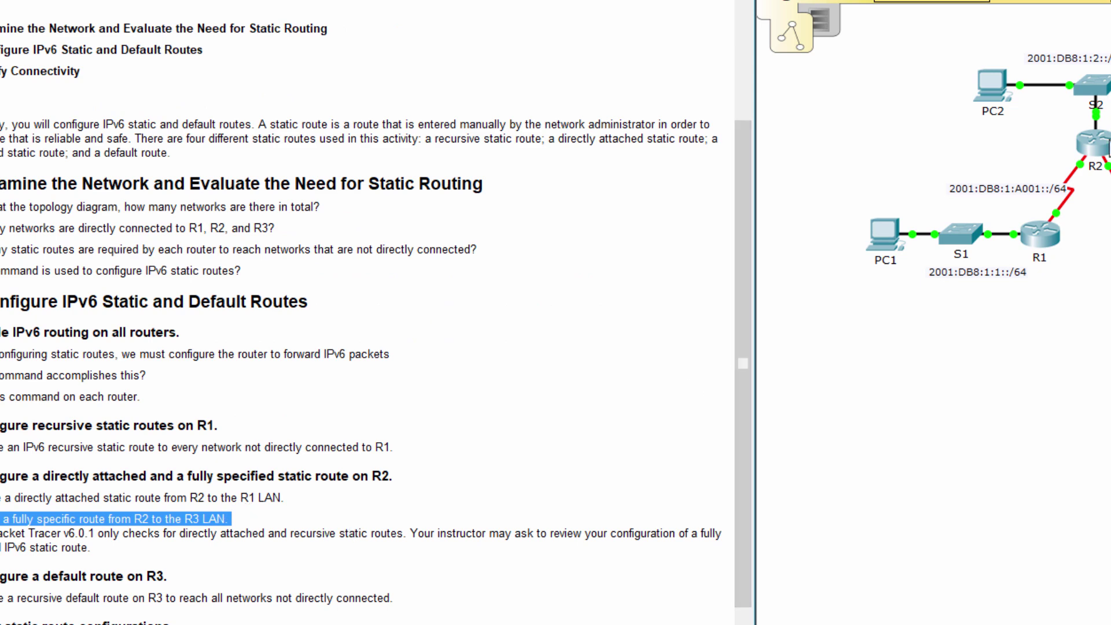
pyautogui.hotkey('alt', 'Tab')
pyautogui.write('ip')
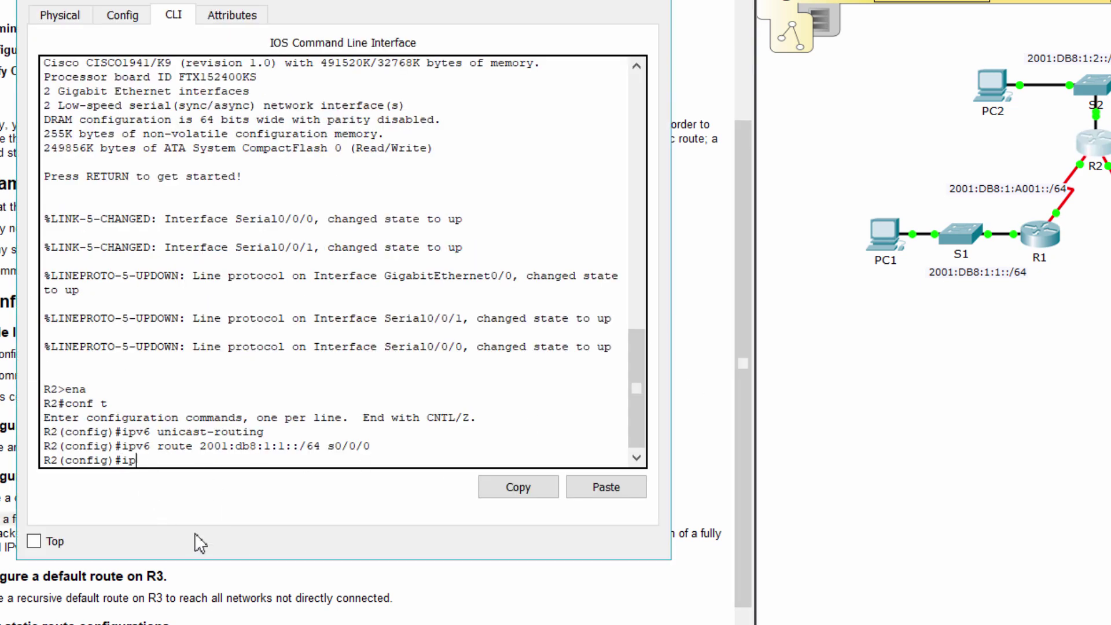
pyautogui.write('v6 route 2001:db8:')
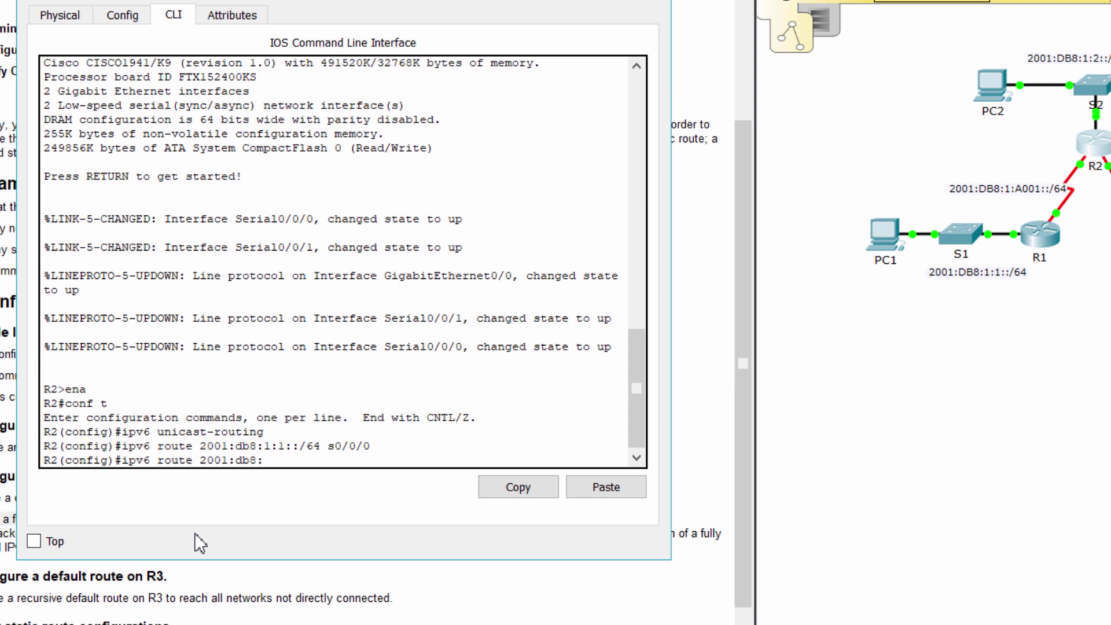
pyautogui.write('1:3::/64 s0/0/1 2001')
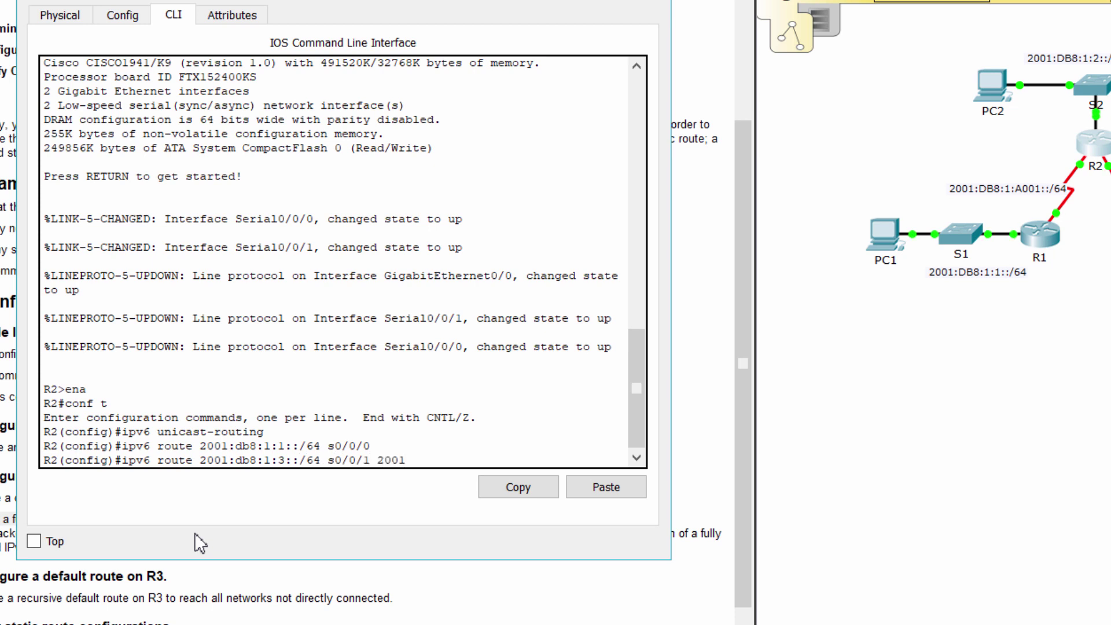
pyautogui.write(':db8:1:a002::2')
pyautogui.moveTo(533, 460); pyautogui.dragTo(376, 461)
pyautogui.click(576, 593)
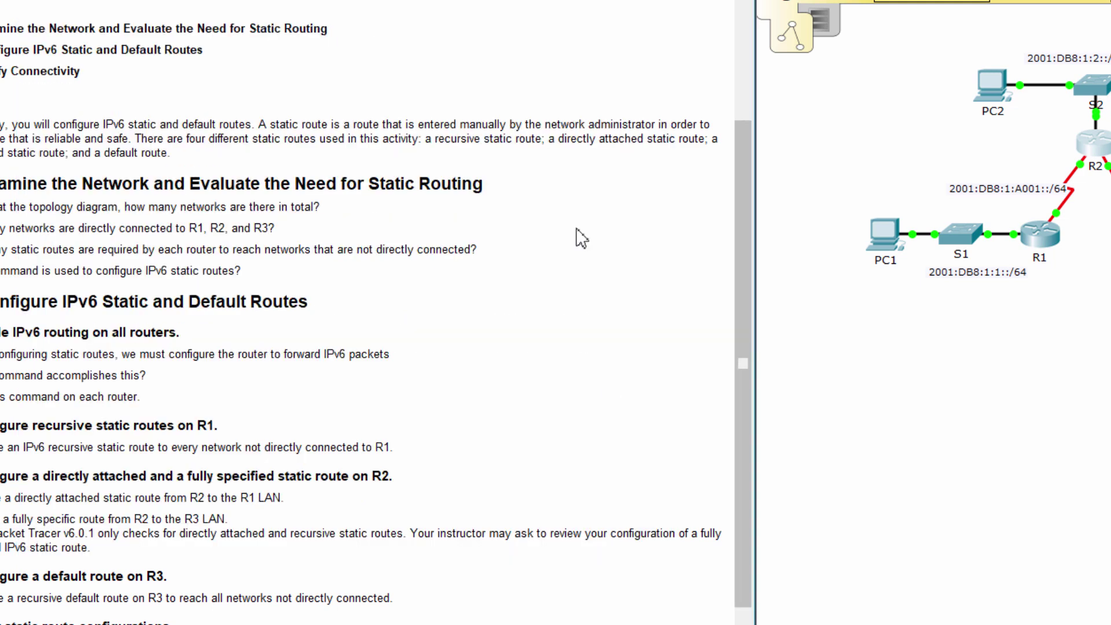
pyautogui.scroll(5, 580, 237)
pyautogui.moveTo(383, 171); pyautogui.dragTo(252, 170)
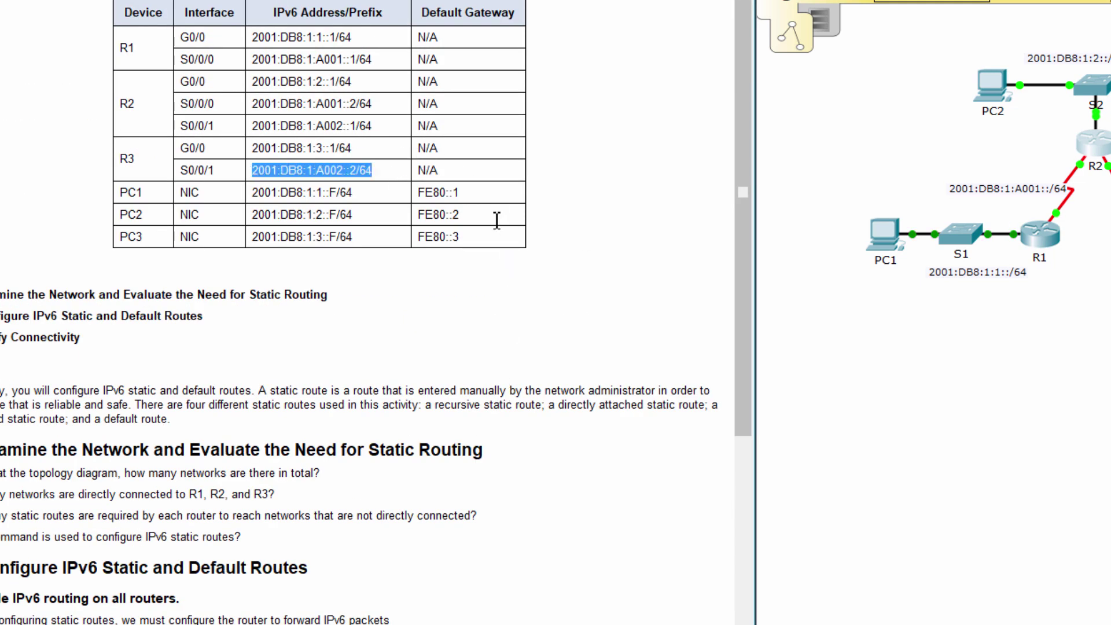
pyautogui.click(1033, 344)
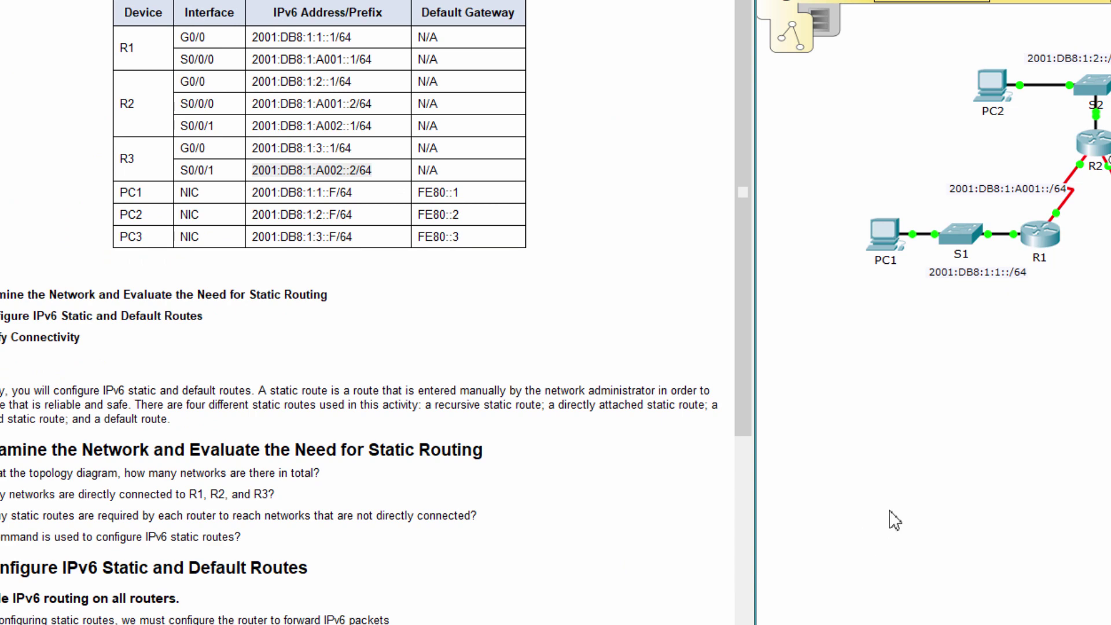
pyautogui.click(519, 455)
pyautogui.press('Return')
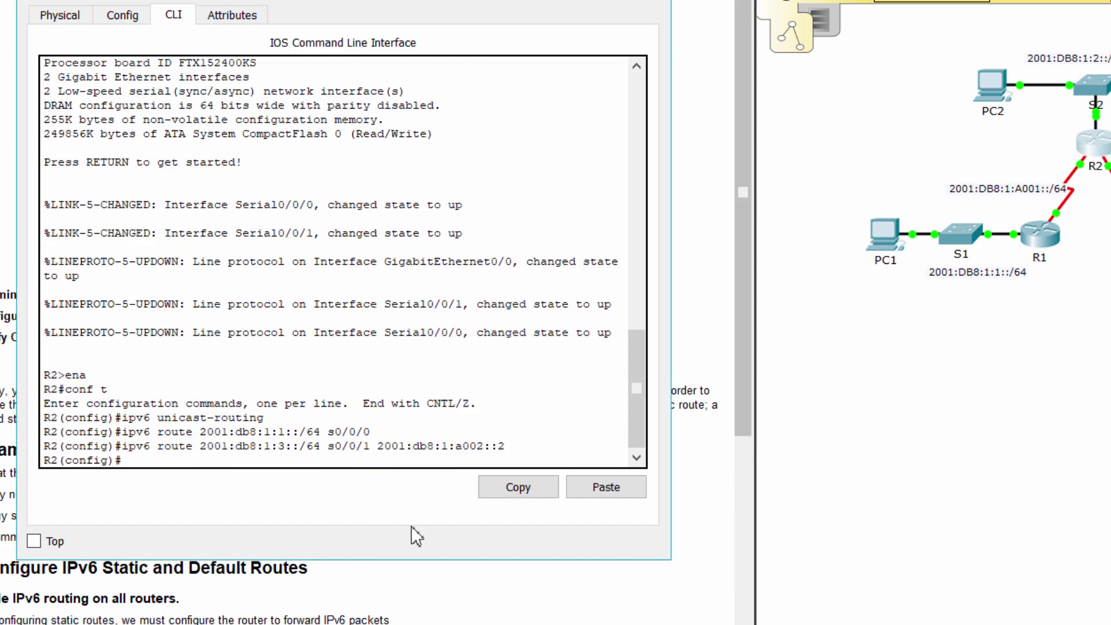
pyautogui.click(417, 573)
pyautogui.scroll(-6, 417, 573)
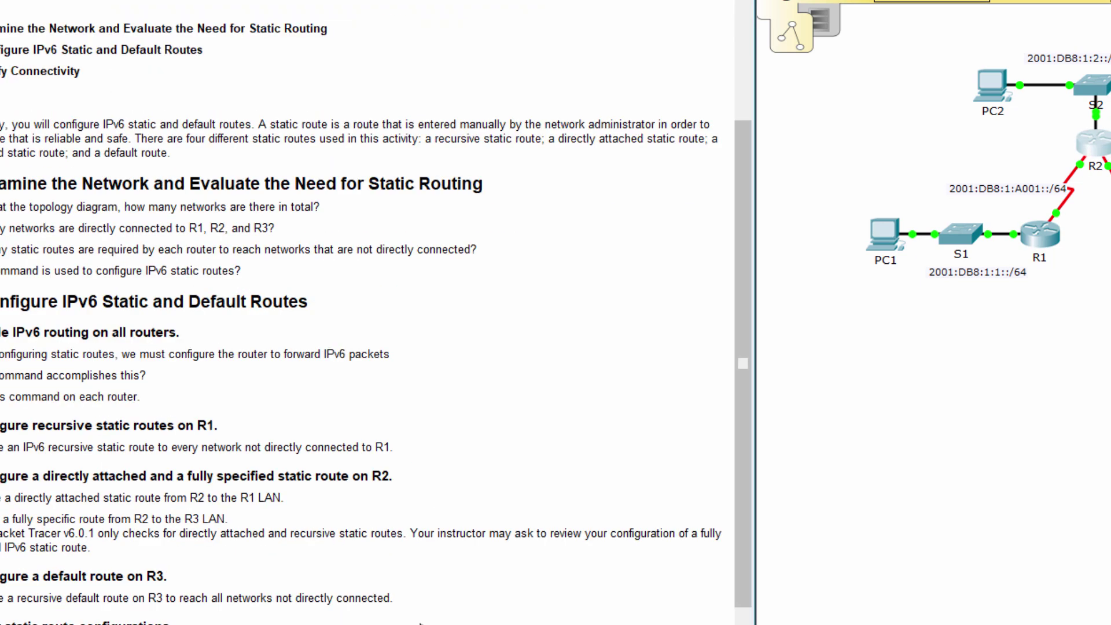
# Enter ipv6 route ::/0 2001:db8:1:a002::1 on R3's command line
pyautogui.moveTo(167, 488); pyautogui.dragTo(0, 488)
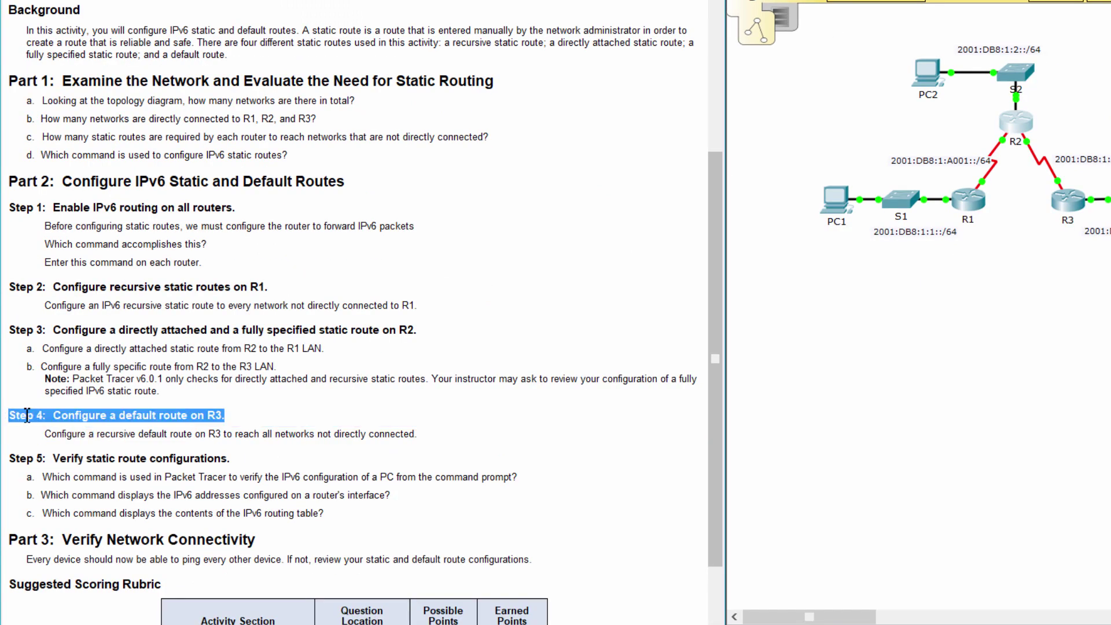
pyautogui.click(990, 285)
pyautogui.click(1076, 203)
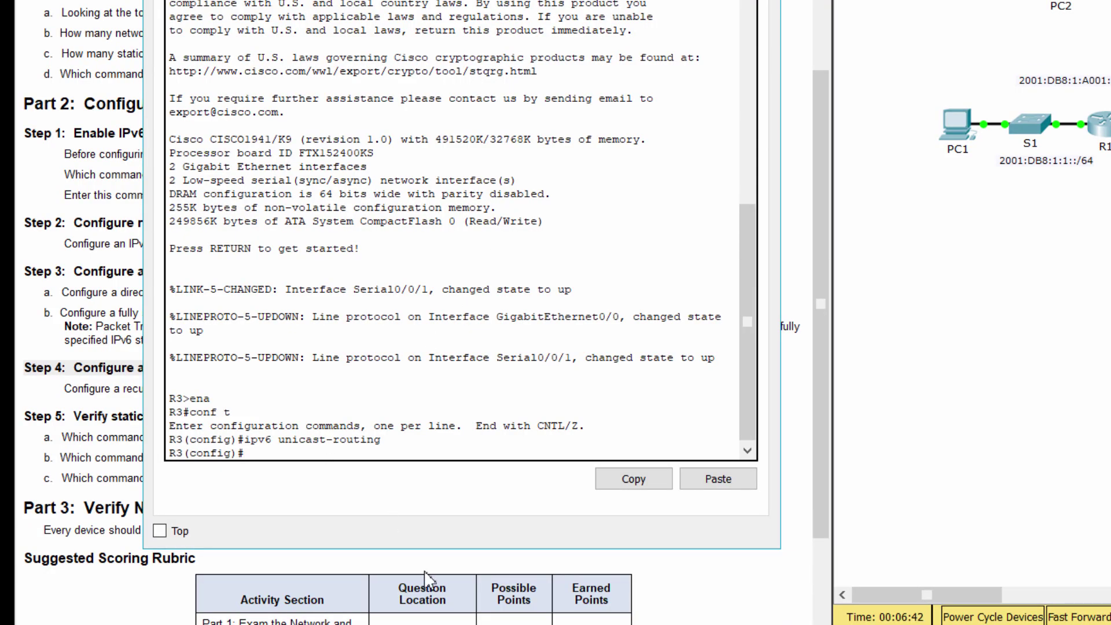
pyautogui.write('ipv6 route ::/0 2001')
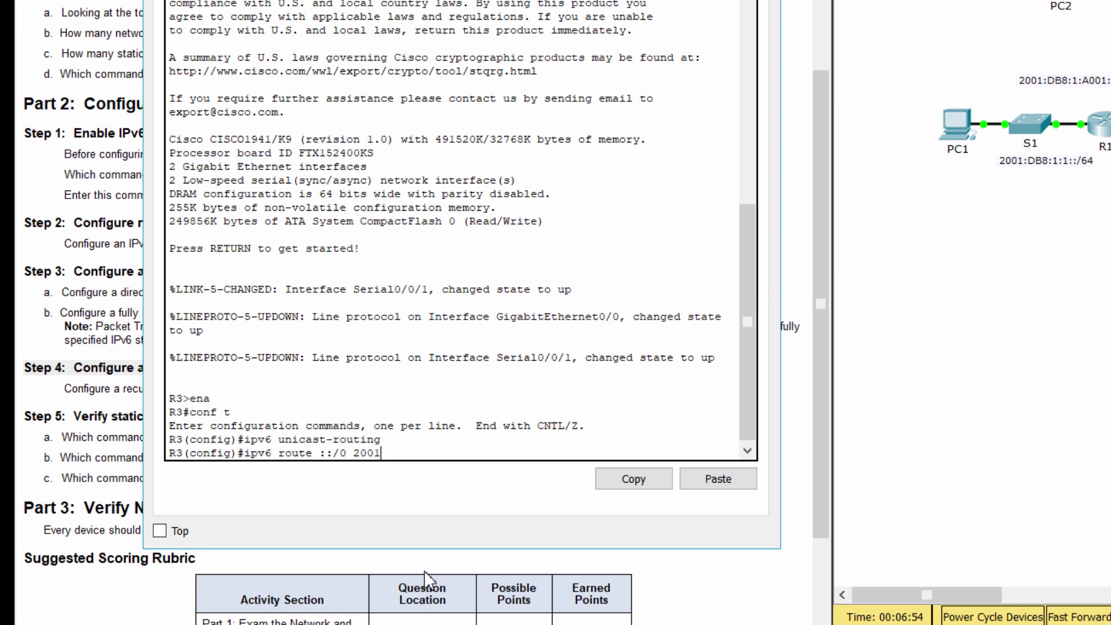
pyautogui.write(':db8:1:a002::1')
pyautogui.press('Return')
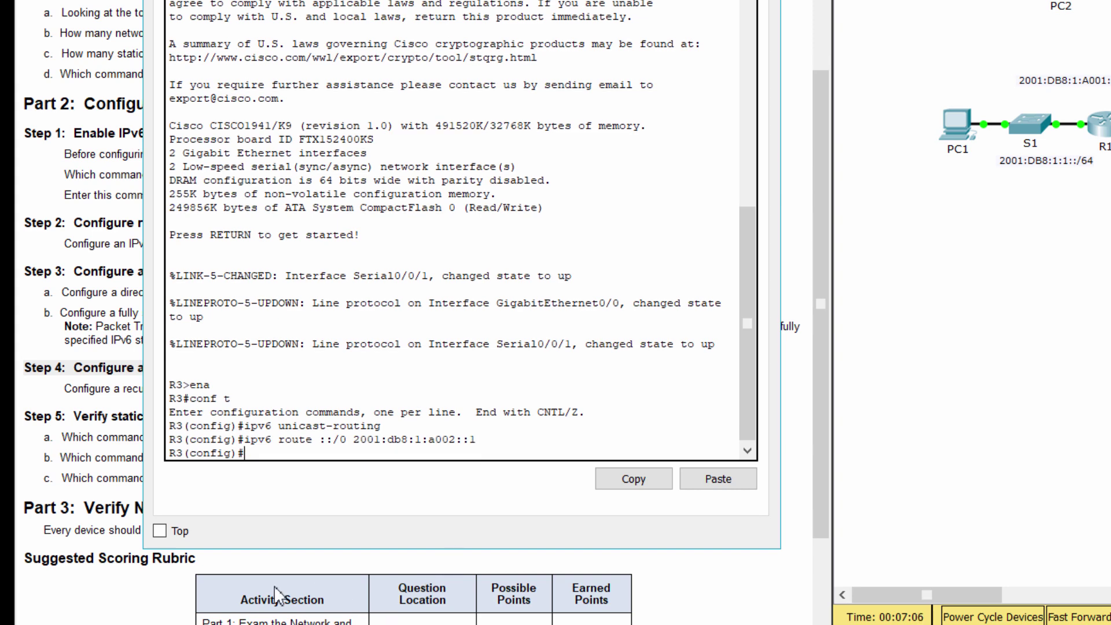
pyautogui.click(89, 441)
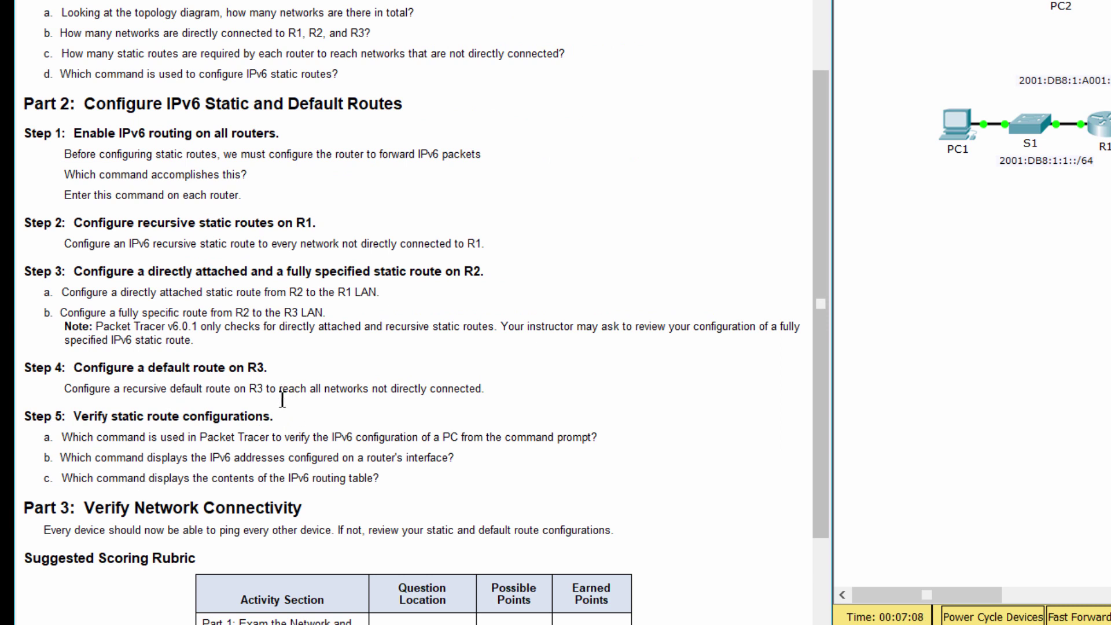
# Run ipv6config in PC1's Command Prompt, confirming 2001:DB8:1:1::F/64 with gateway FE80::1
pyautogui.moveTo(279, 417); pyautogui.dragTo(23, 418)
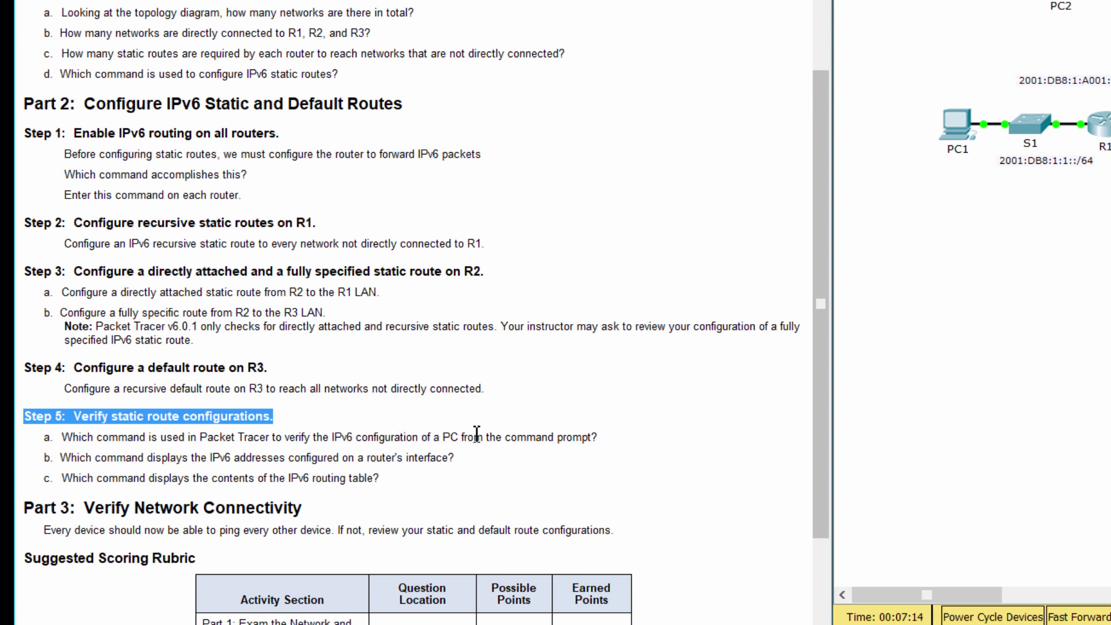
pyautogui.moveTo(606, 440); pyautogui.dragTo(35, 441)
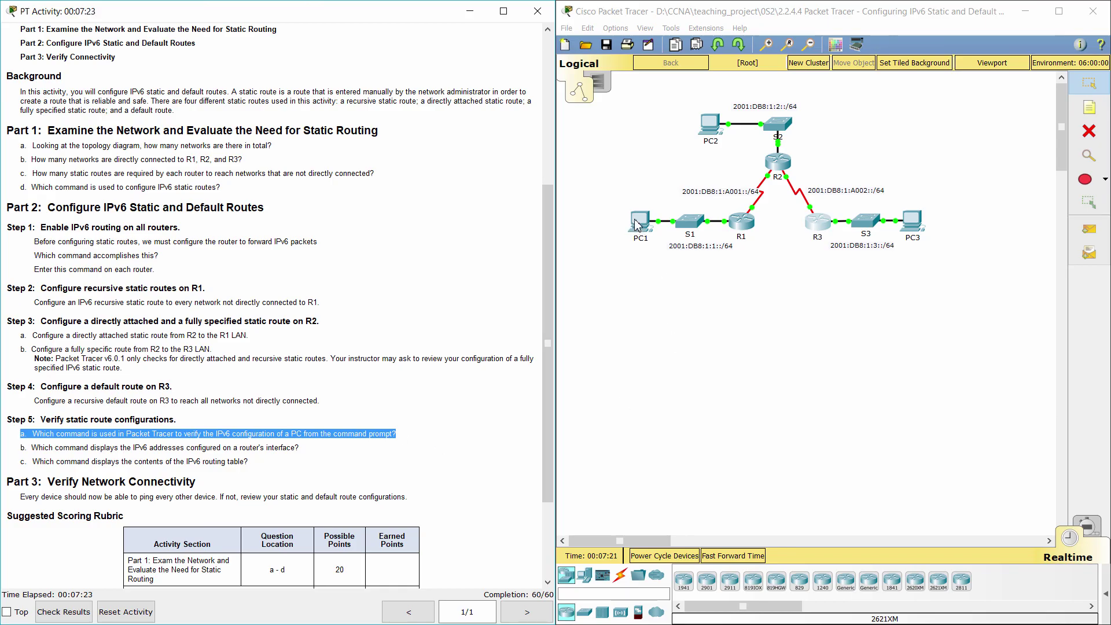
pyautogui.click(954, 127)
pyautogui.moveTo(530, 121); pyautogui.dragTo(770, 72)
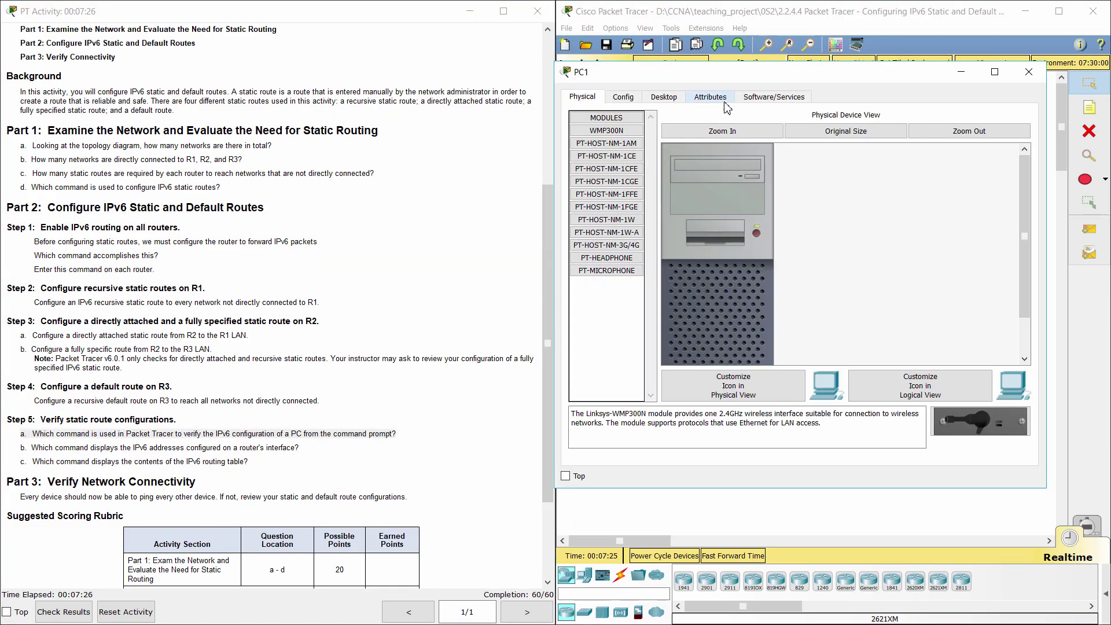
pyautogui.click(664, 96)
pyautogui.click(869, 144)
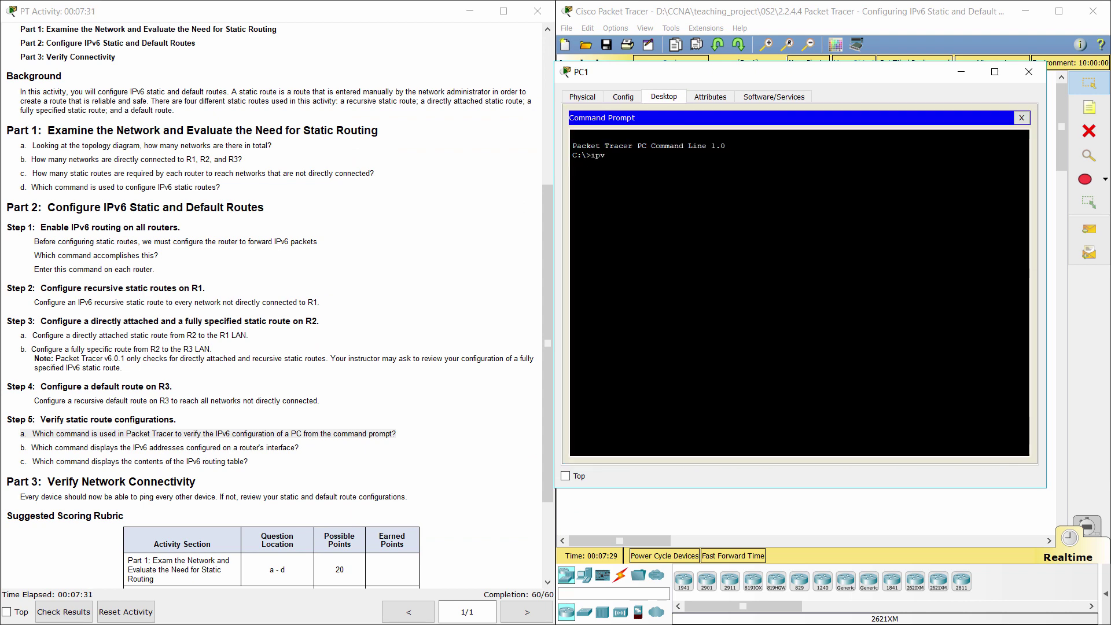
pyautogui.write('ipv6config')
pyautogui.press('Return')
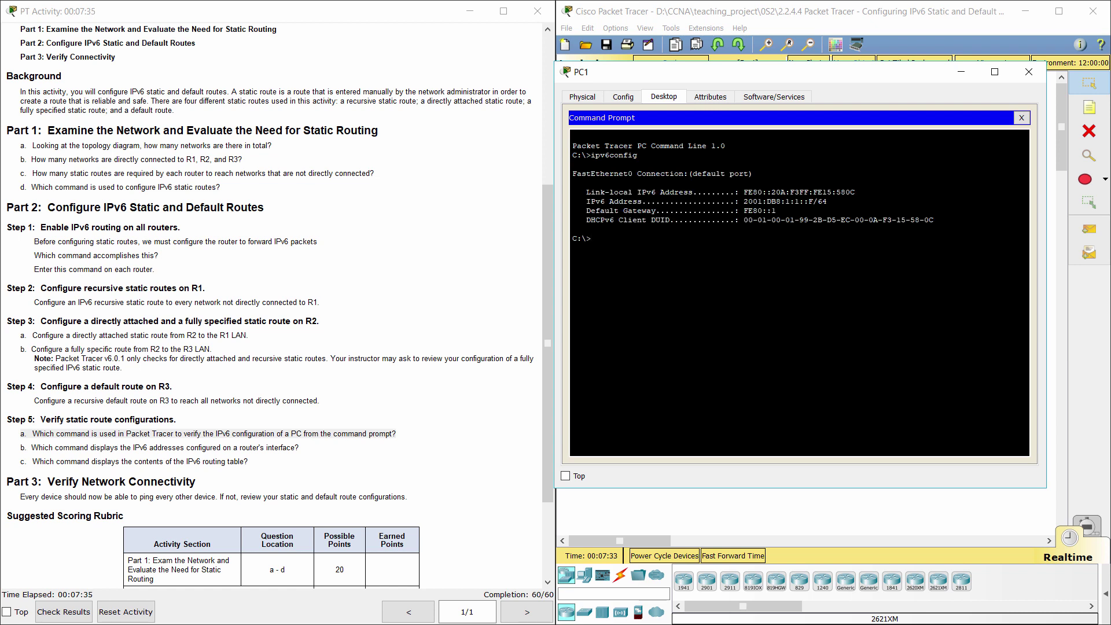
pyautogui.moveTo(828, 201); pyautogui.dragTo(744, 202)
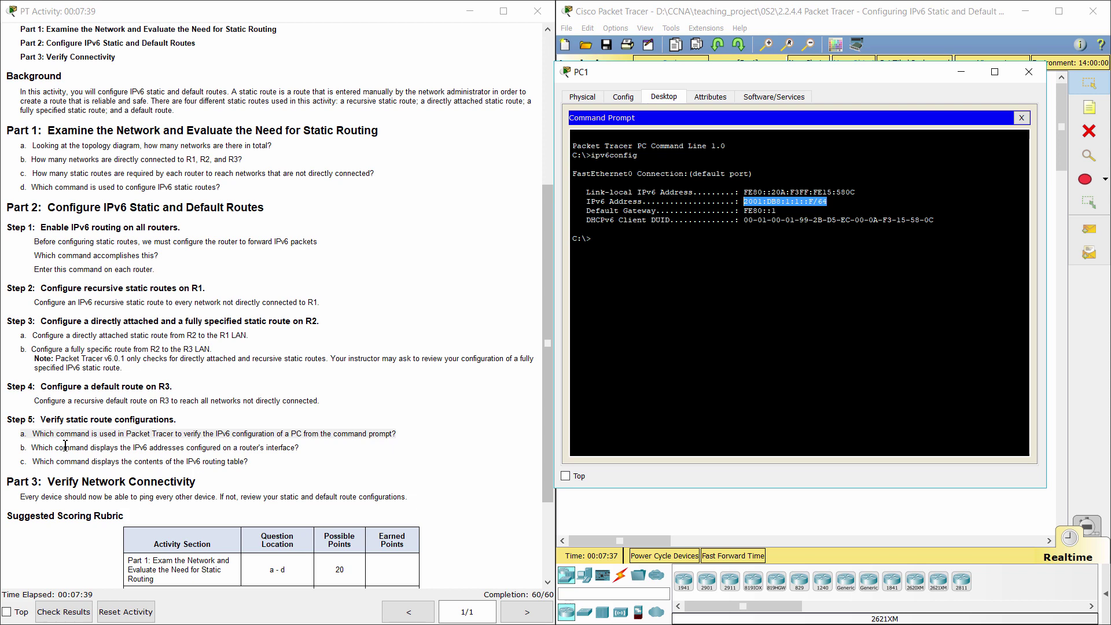
pyautogui.moveTo(23, 448); pyautogui.dragTo(307, 445)
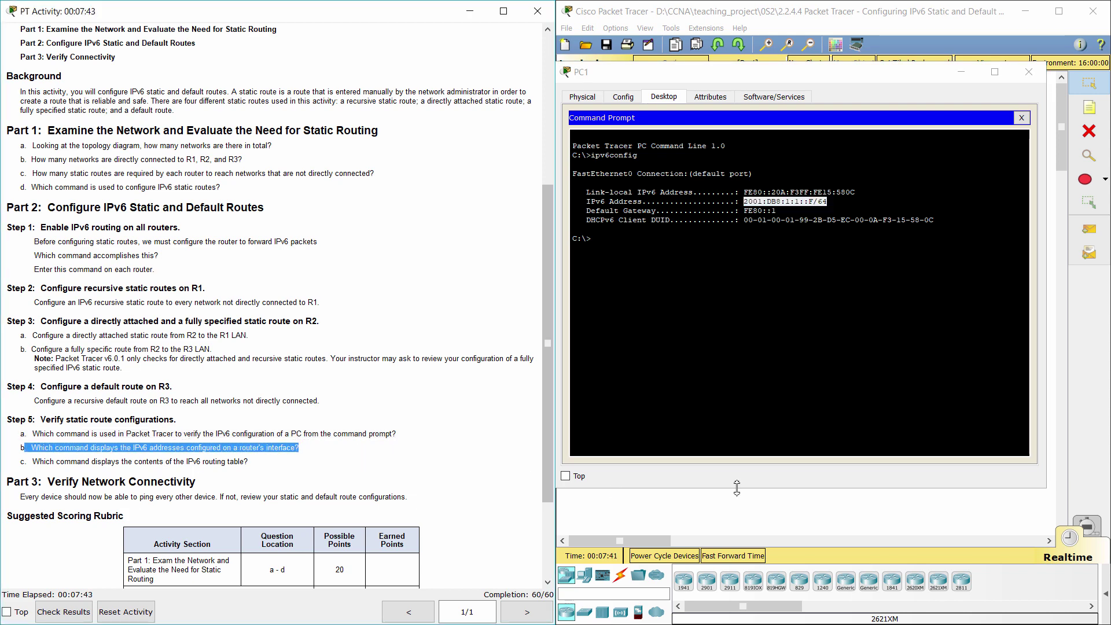
pyautogui.click(733, 510)
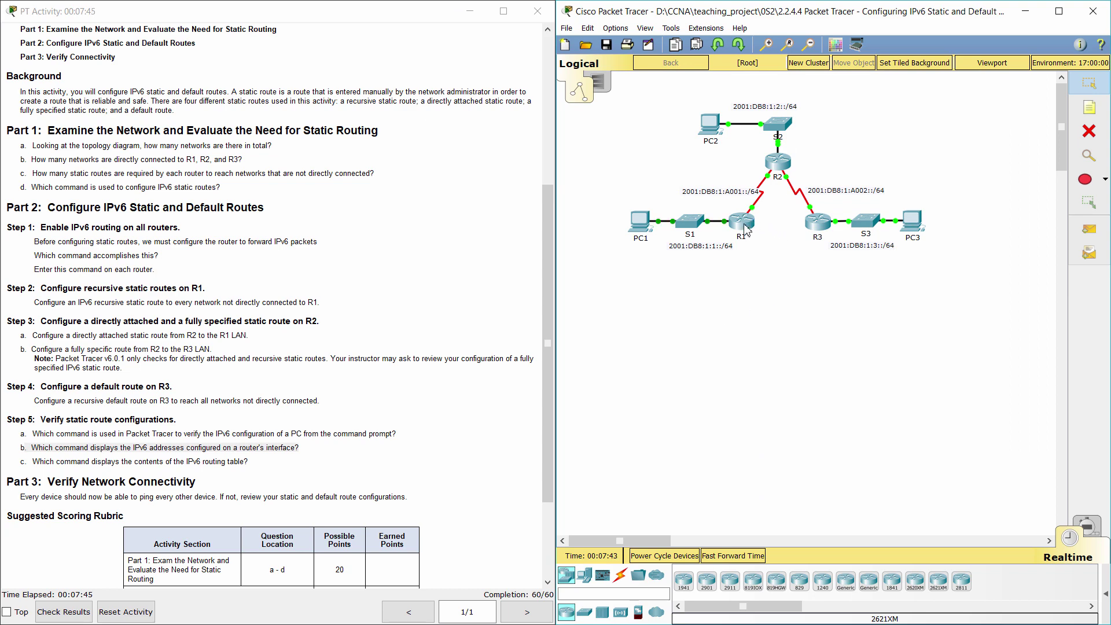
# Exit configuration mode on R1 and list its interfaces with show ipv6 interface brief
pyautogui.click(745, 232)
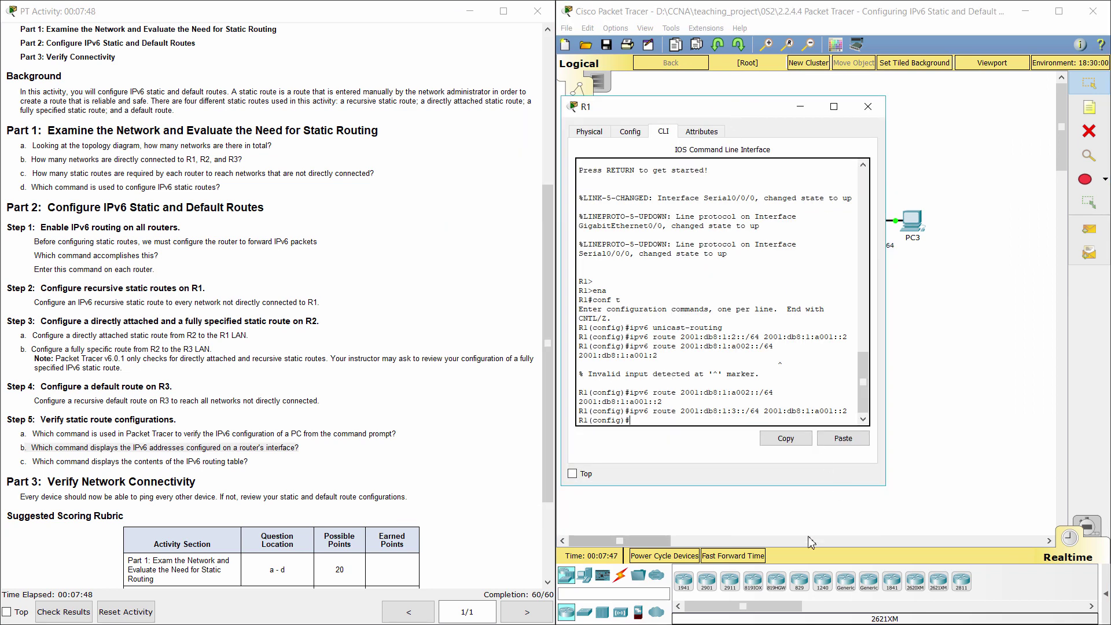
pyautogui.write('t')
pyautogui.press('Return')
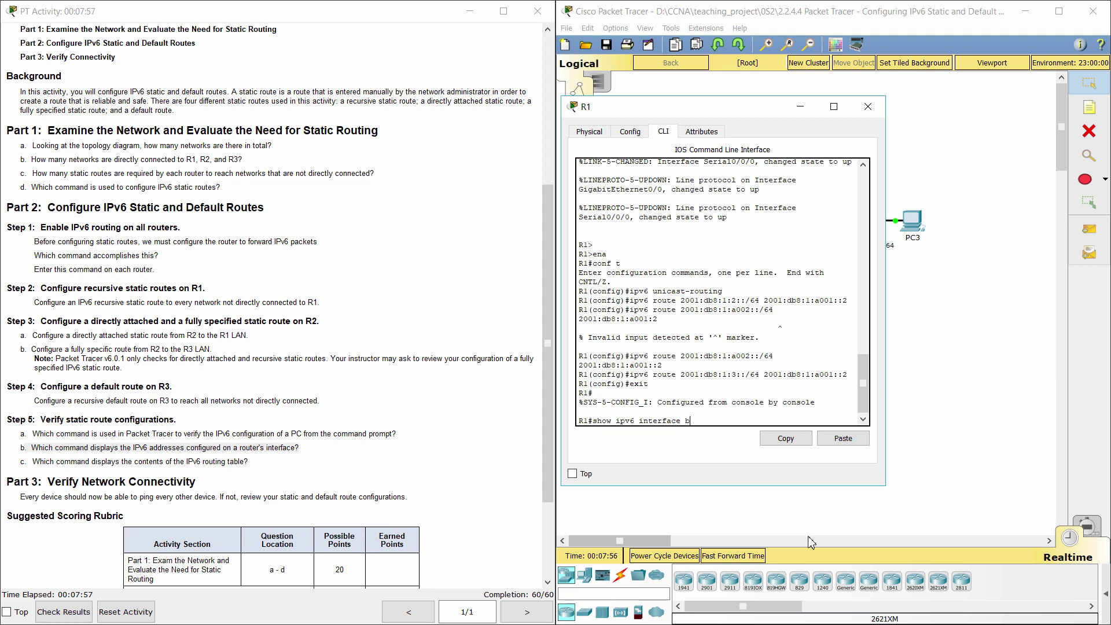
pyautogui.press('Return')
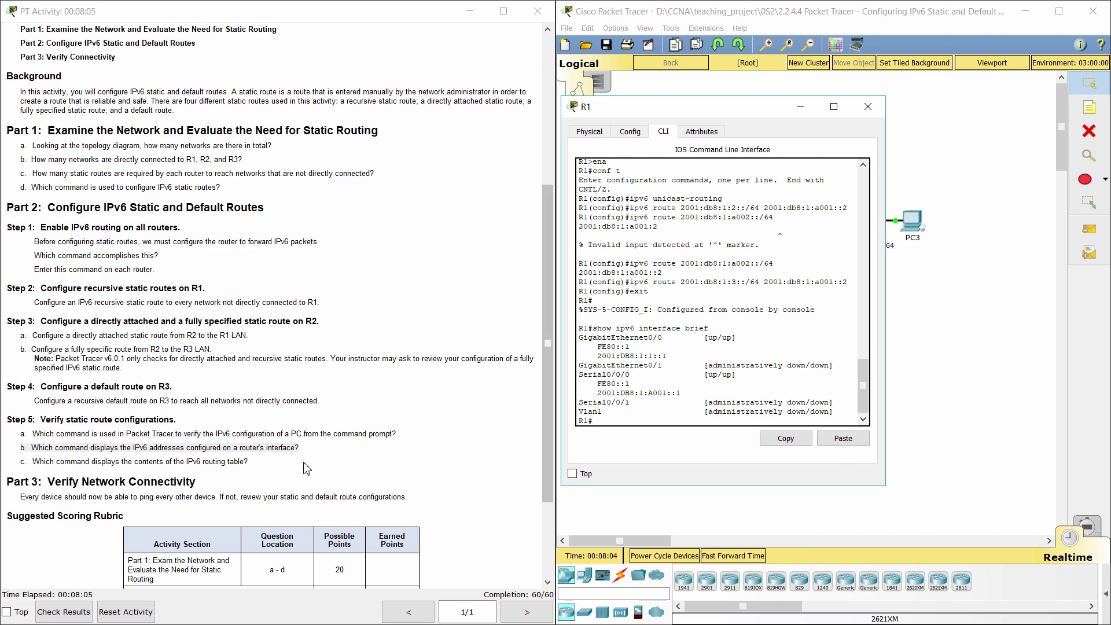
# Display R1's full IPv6 routing table with its three static routes, then close R1
pyautogui.moveTo(21, 461); pyautogui.dragTo(260, 458)
pyautogui.click(626, 420)
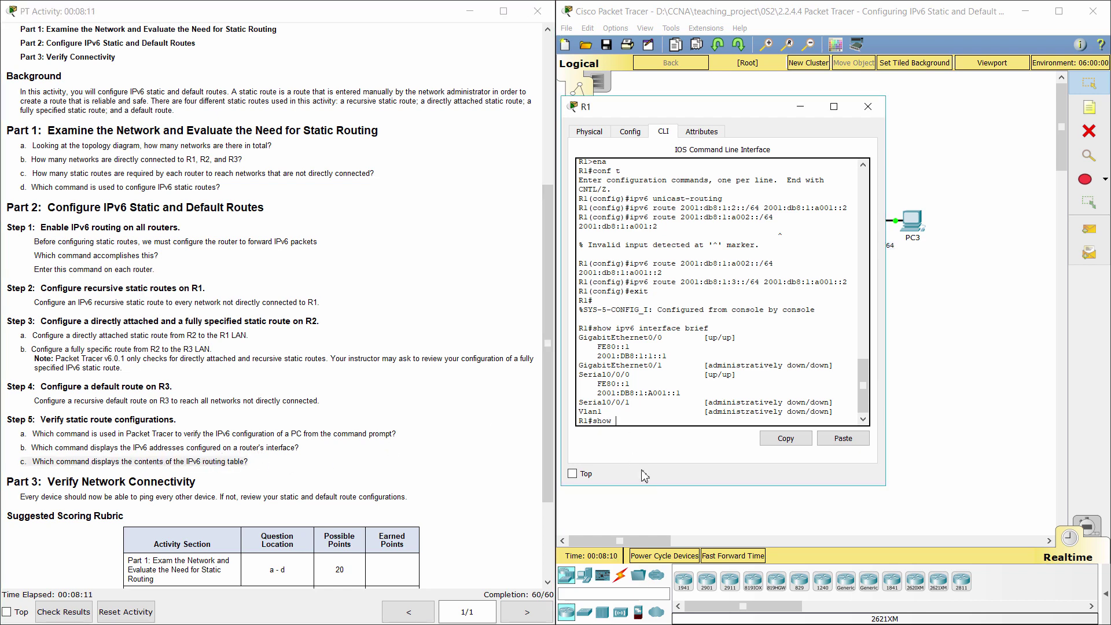
pyautogui.write('show ipv6 route')
pyautogui.press('Return')
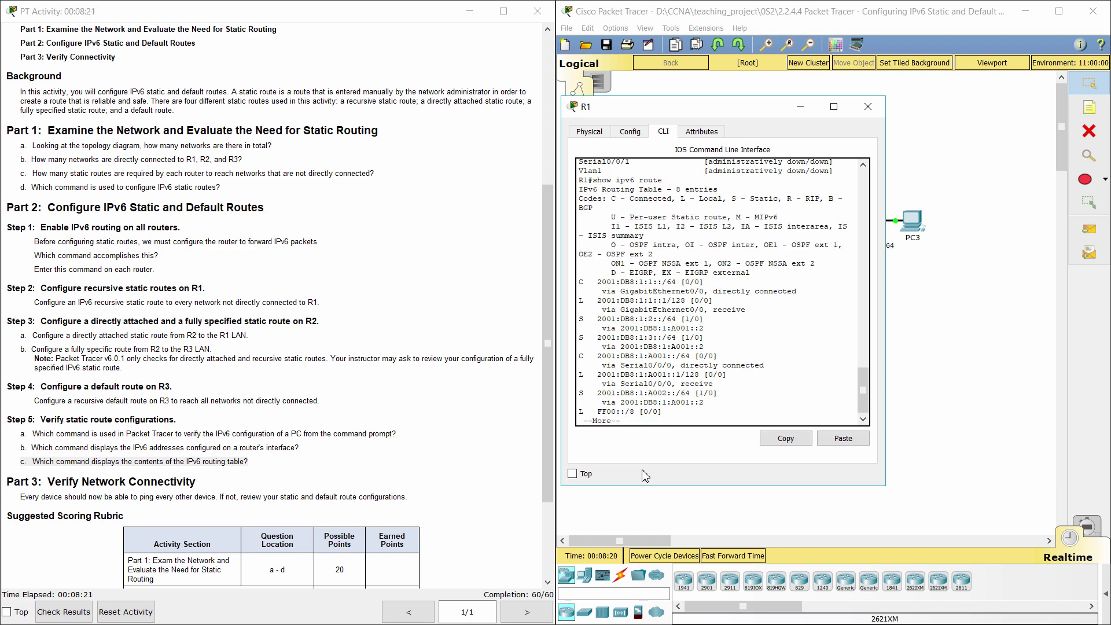
pyautogui.press('space')
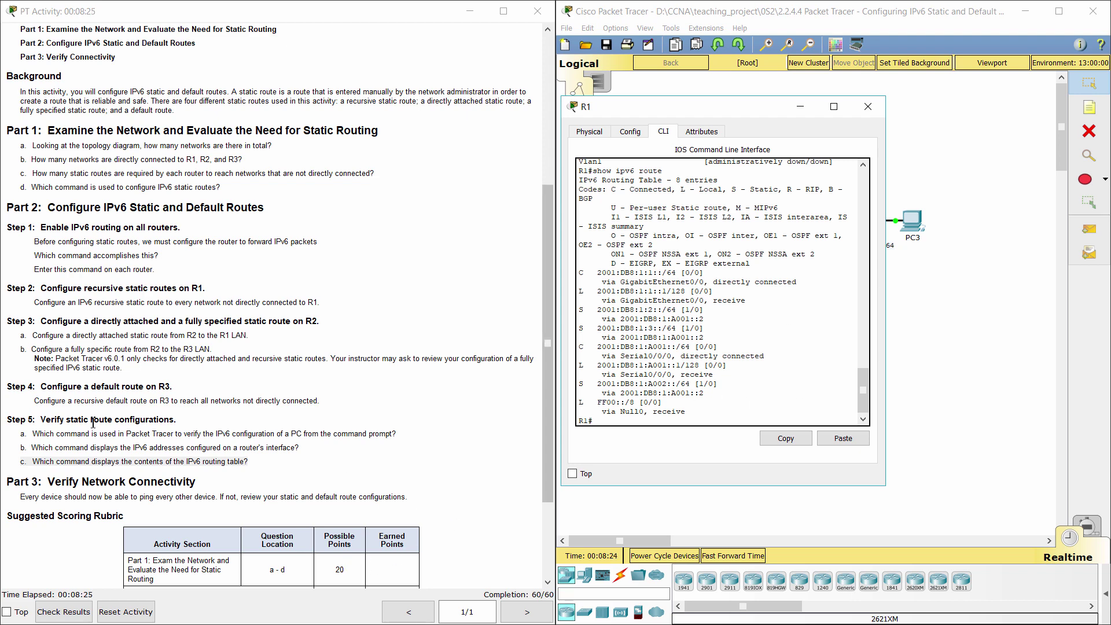
pyautogui.click(67, 452)
pyautogui.moveTo(10, 485); pyautogui.dragTo(210, 480)
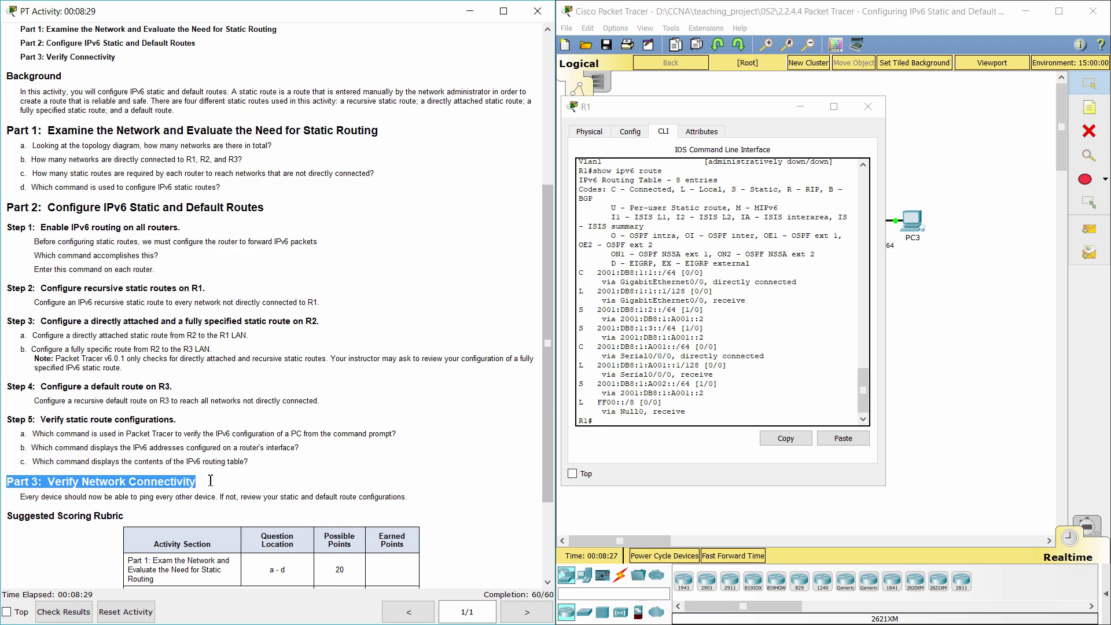
pyautogui.click(800, 106)
pyautogui.click(415, 308)
pyautogui.scroll(3, 414, 307)
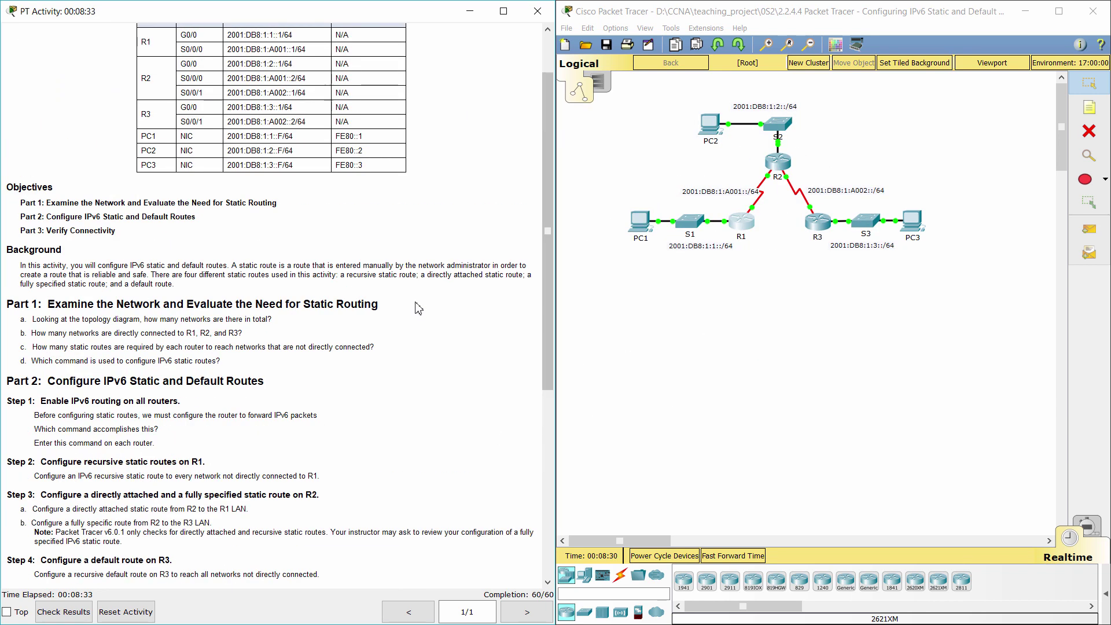
# From PC1's command prompt, ping PC2 at 2001:db8:1:2::F and PC3 at 2001:db8:1:3::F
pyautogui.scroll(1, 418, 308)
pyautogui.click(642, 229)
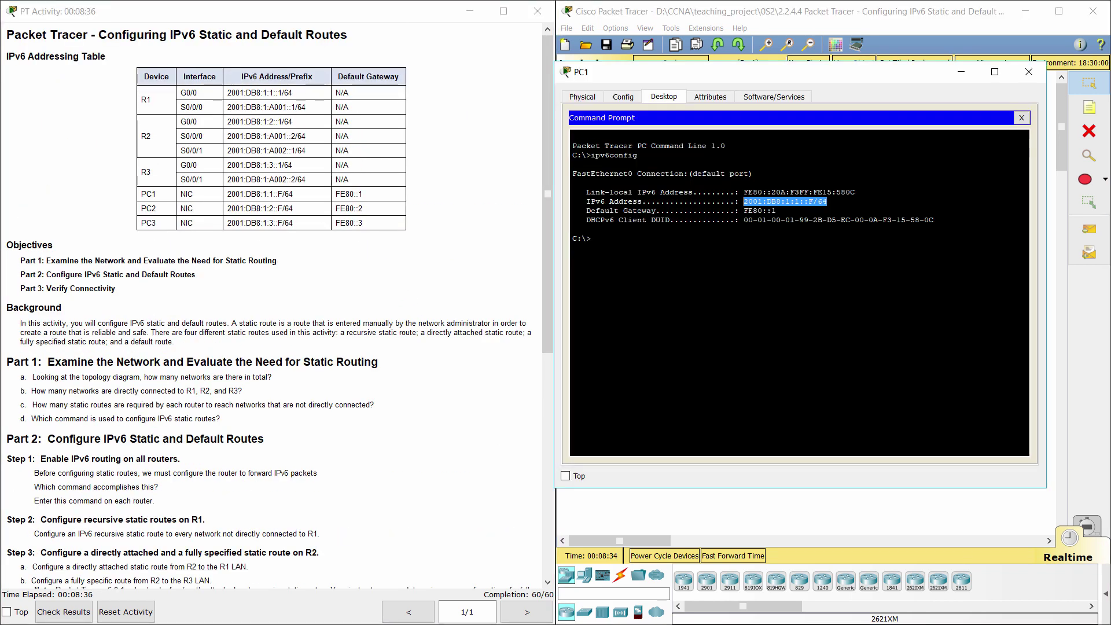
pyautogui.moveTo(227, 208); pyautogui.dragTo(293, 208)
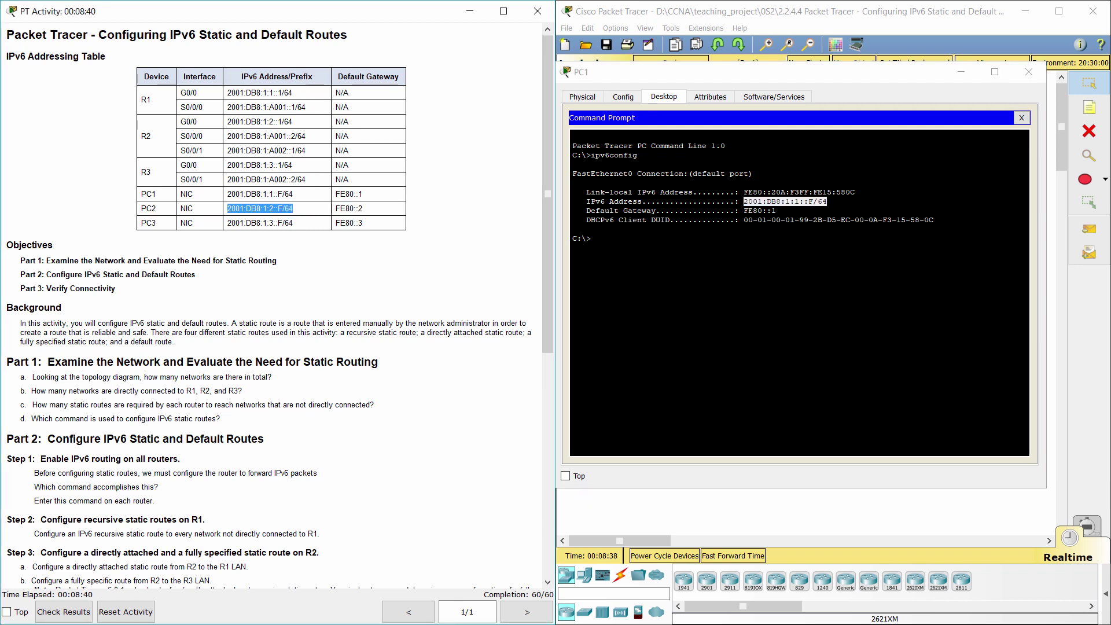
pyautogui.hotkey('alt', 'Tab')
pyautogui.write('ping 2001:')
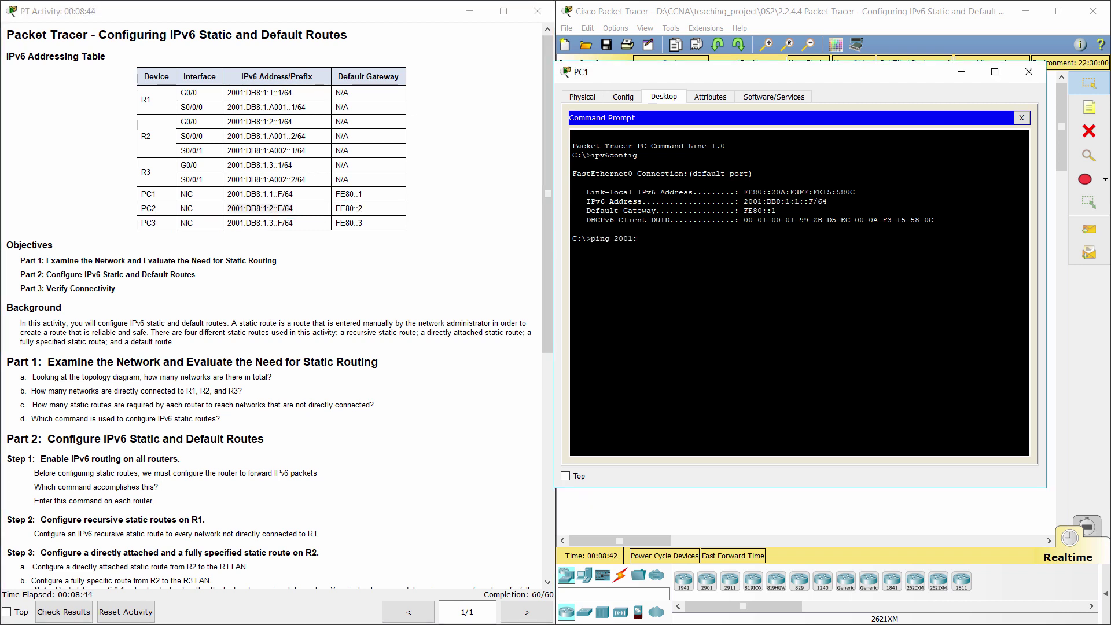
pyautogui.write('db8:1:2')
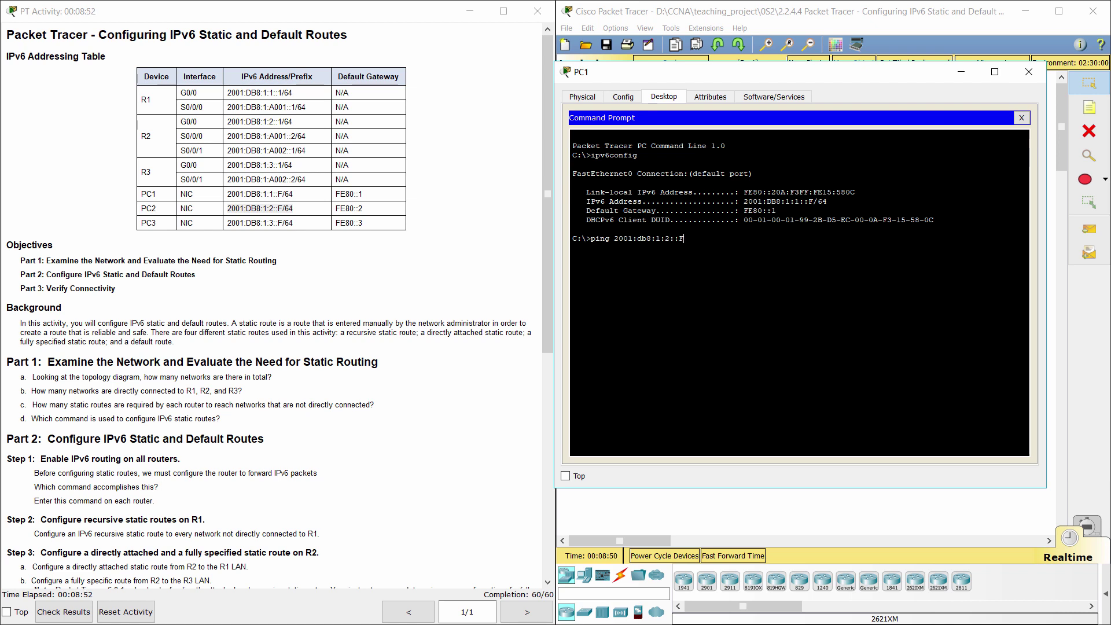
pyautogui.write('::F')
pyautogui.press('Return')
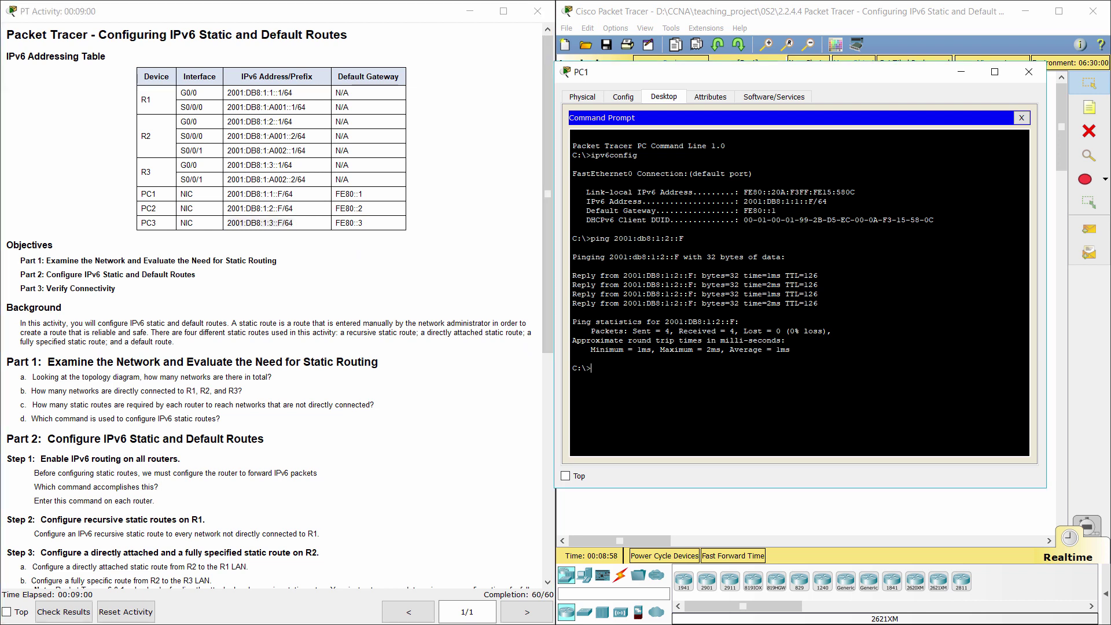
pyautogui.write('ping 2001:db8:1:3::')
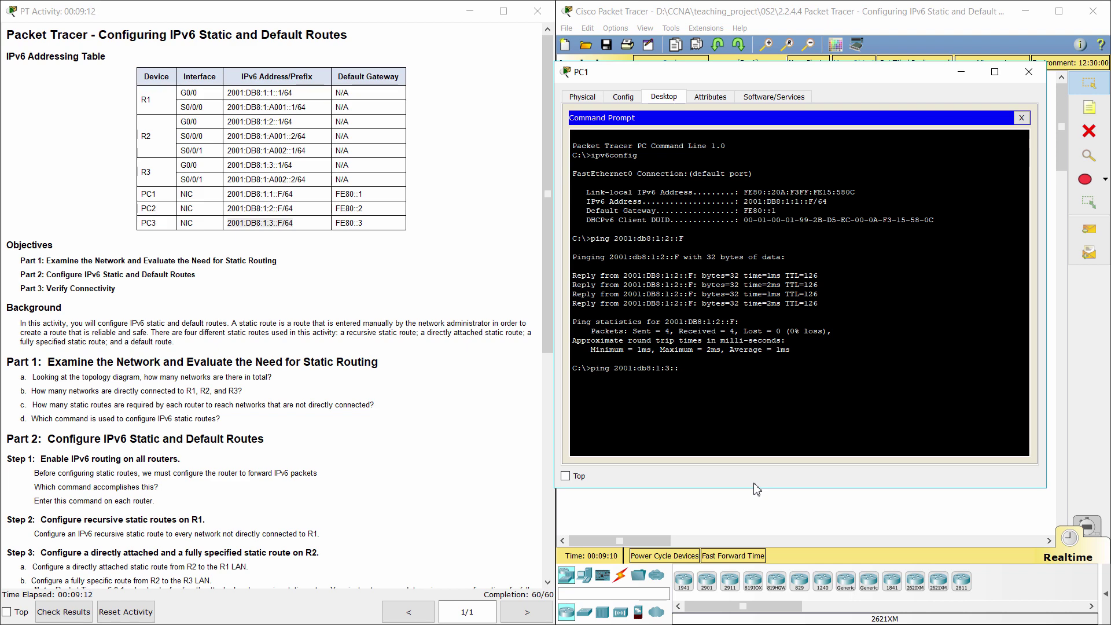
pyautogui.write('F')
pyautogui.press('Return')
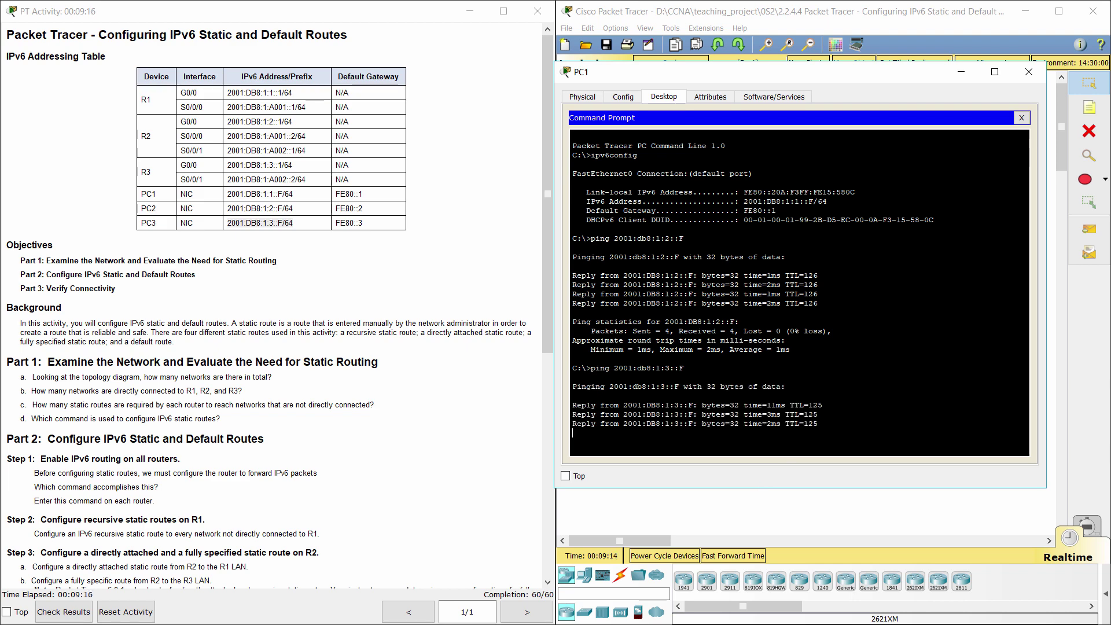